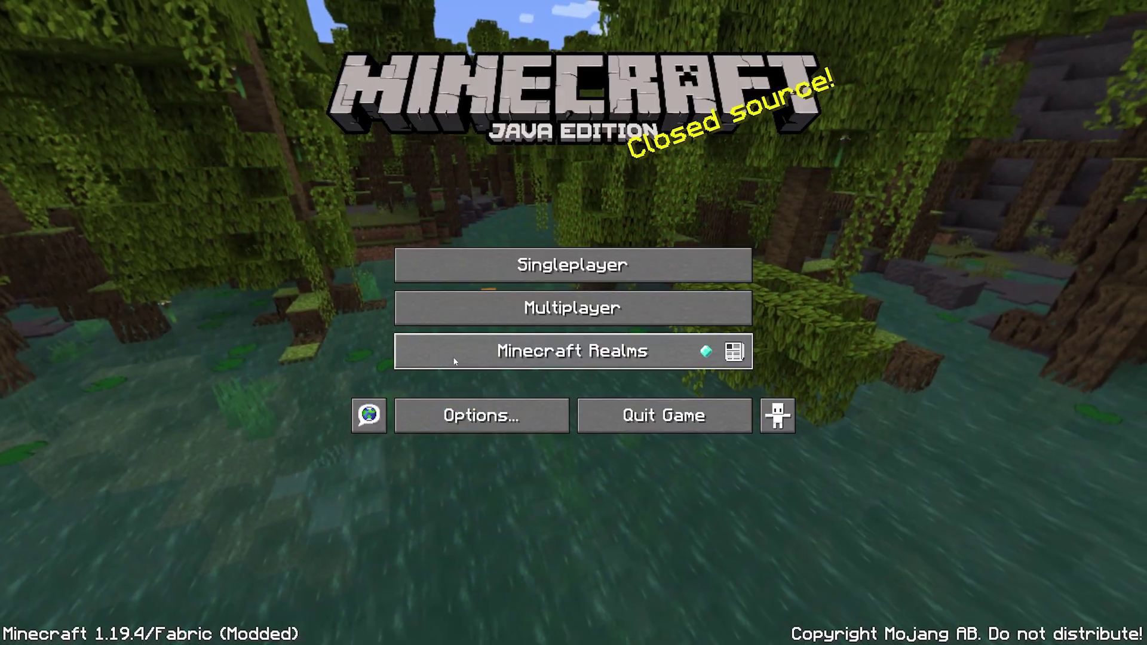
{"action": "left_click", "coordinate": [454, 360]}
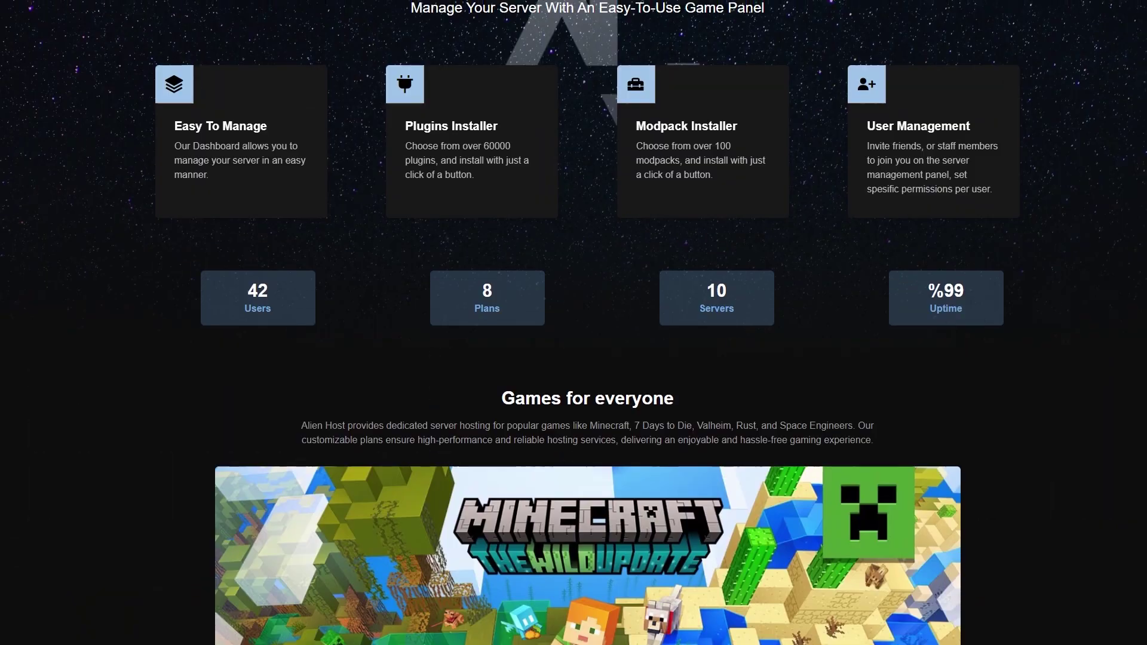
{"action": "scroll", "coordinate": [573, 323], "scroll_direction": "down", "scroll_amount": 2}
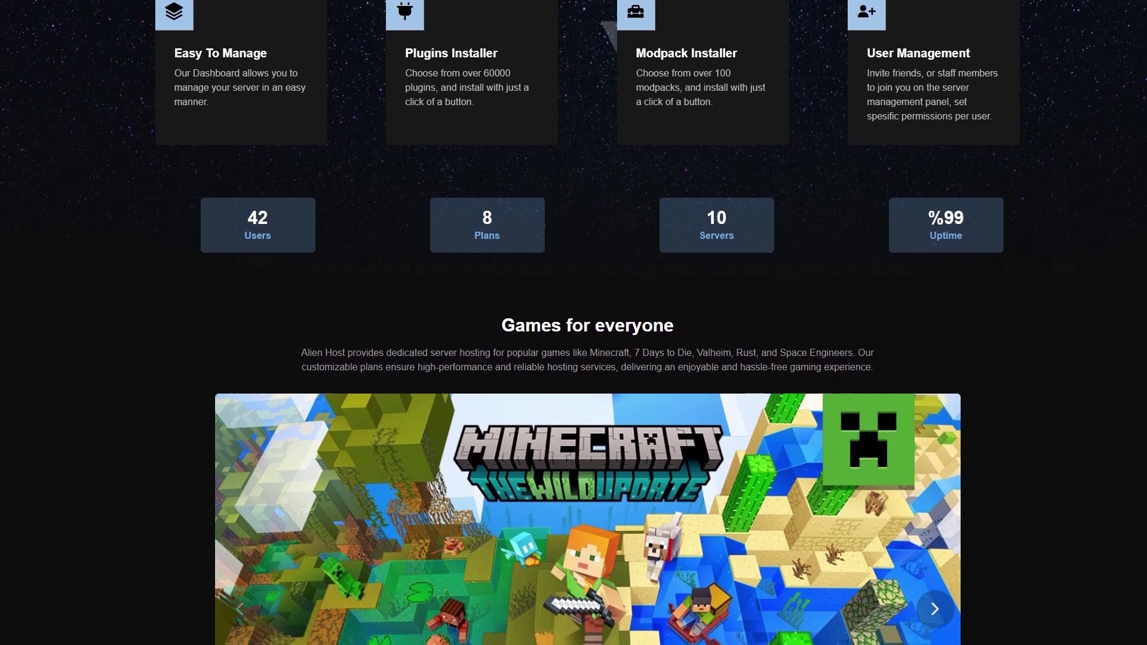
{"action": "scroll", "coordinate": [573, 323], "scroll_direction": "down", "scroll_amount": 2}
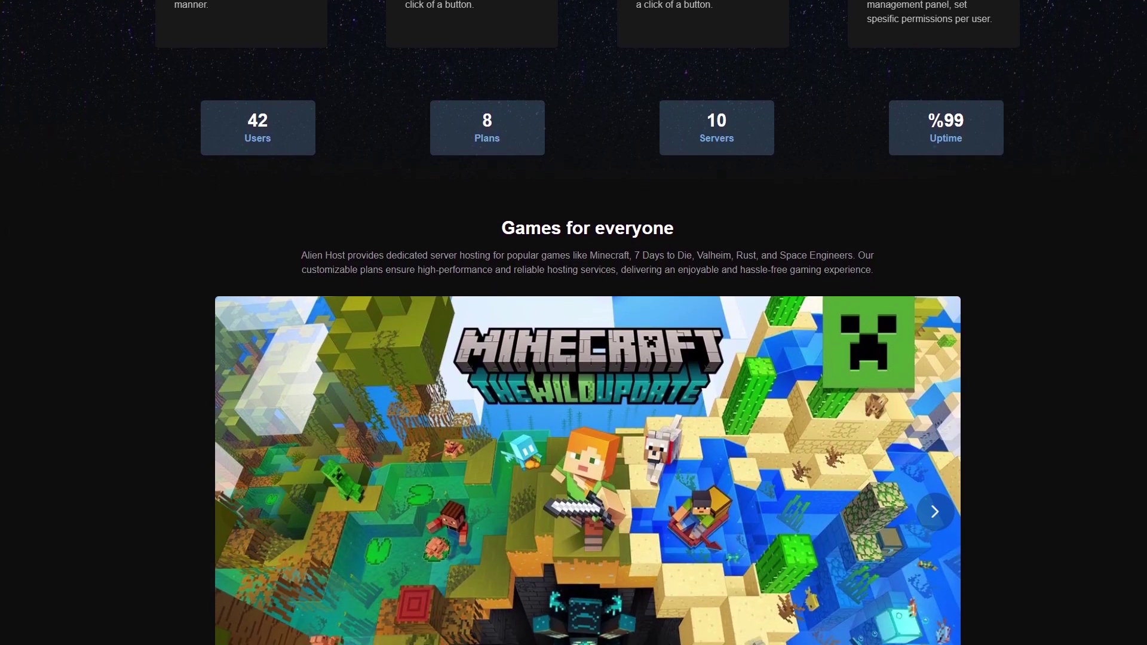
{"action": "scroll", "coordinate": [573, 322], "scroll_direction": "down", "scroll_amount": 2}
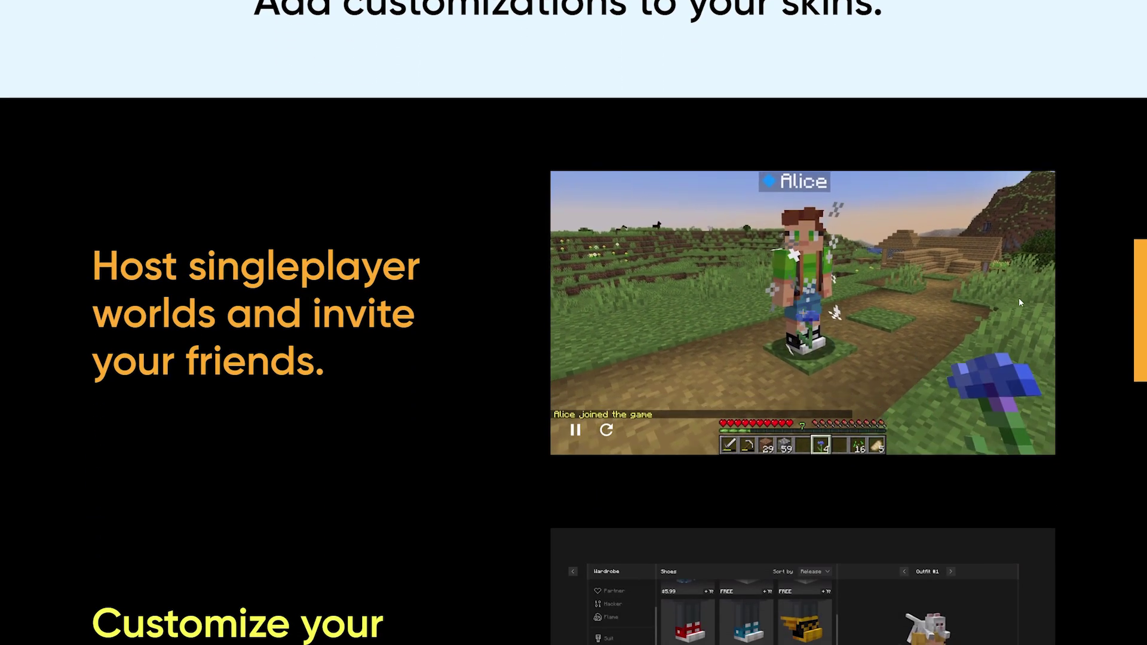
Step: Examine the Essential website's sections on hosting singleplayer worlds, customizing characters with cosmetics, and sharing screenshots
{"action": "scroll", "coordinate": [1016, 296], "scroll_direction": "down", "scroll_amount": 5}
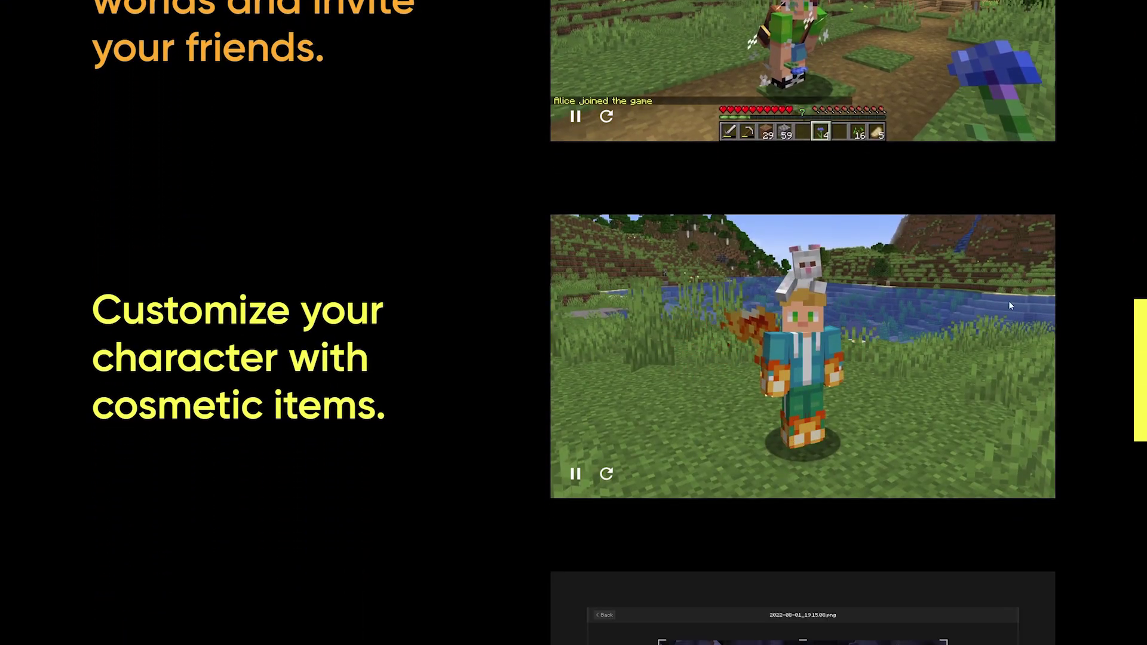
{"action": "scroll", "coordinate": [484, 304], "scroll_direction": "down", "scroll_amount": 1}
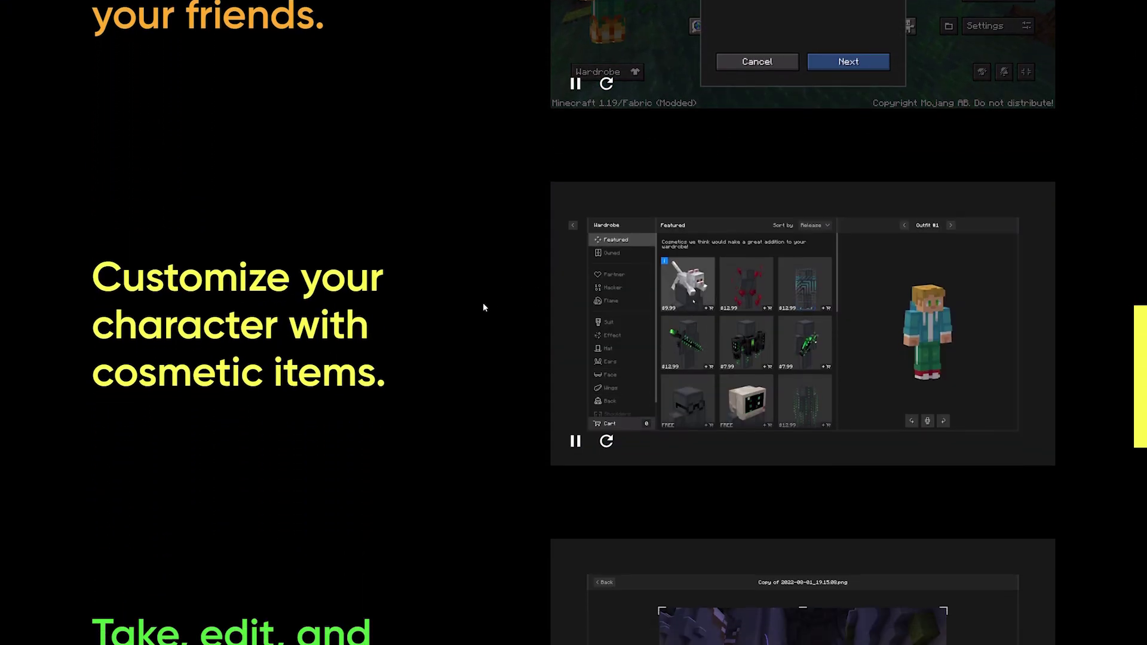
{"action": "scroll", "coordinate": [484, 307], "scroll_direction": "down", "scroll_amount": 5}
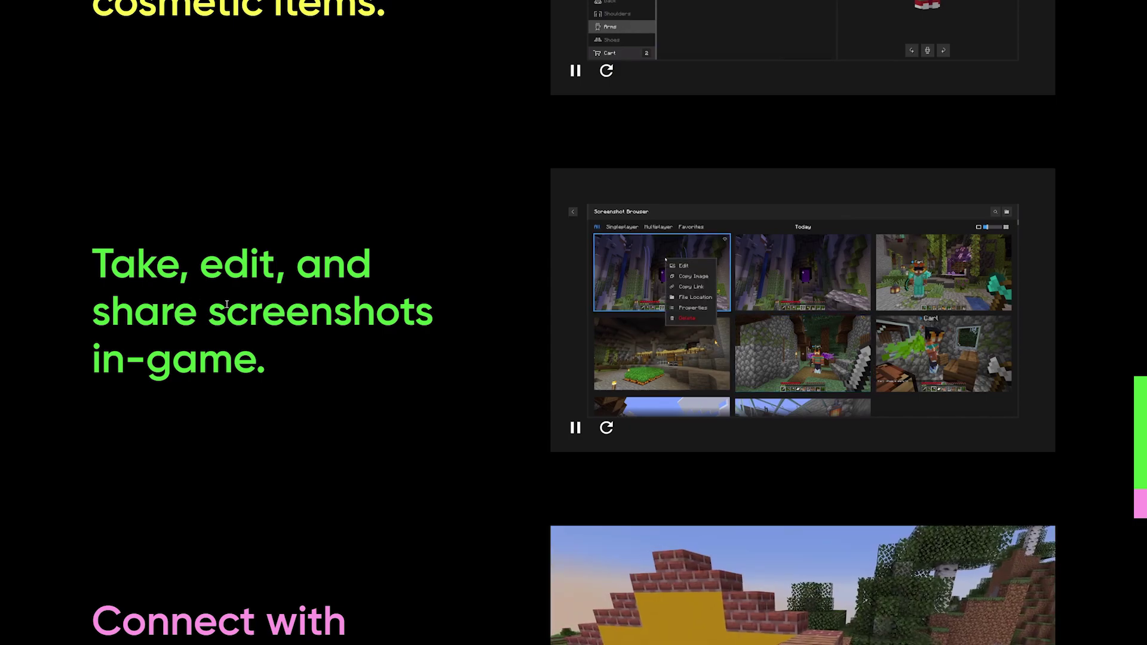
{"action": "scroll", "coordinate": [368, 335], "scroll_direction": "down", "scroll_amount": 1}
{"action": "scroll", "coordinate": [359, 328], "scroll_direction": "up", "scroll_amount": 10}
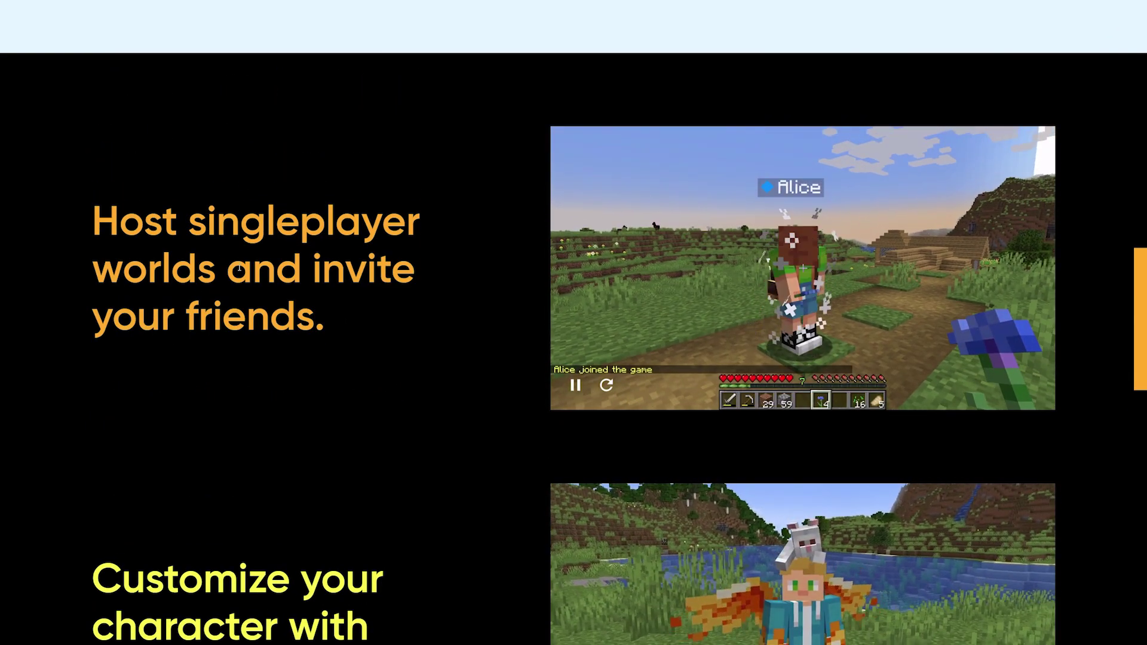
{"action": "left_click_drag", "start_coordinate": [91, 216], "coordinate": [338, 316]}
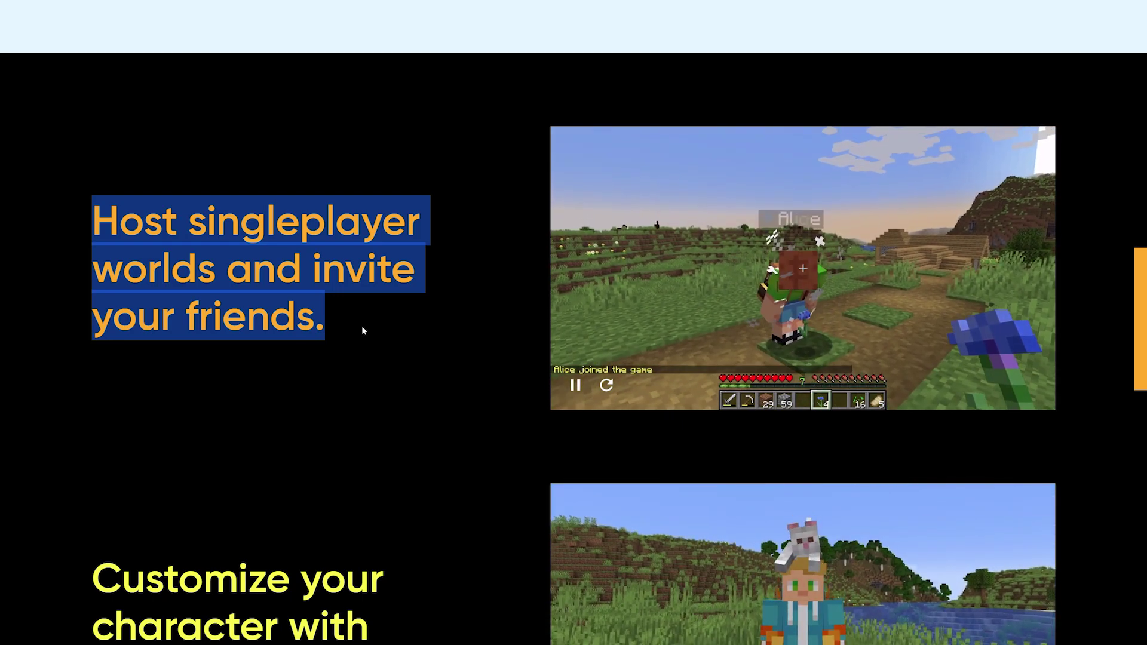
{"action": "left_click", "coordinate": [362, 330]}
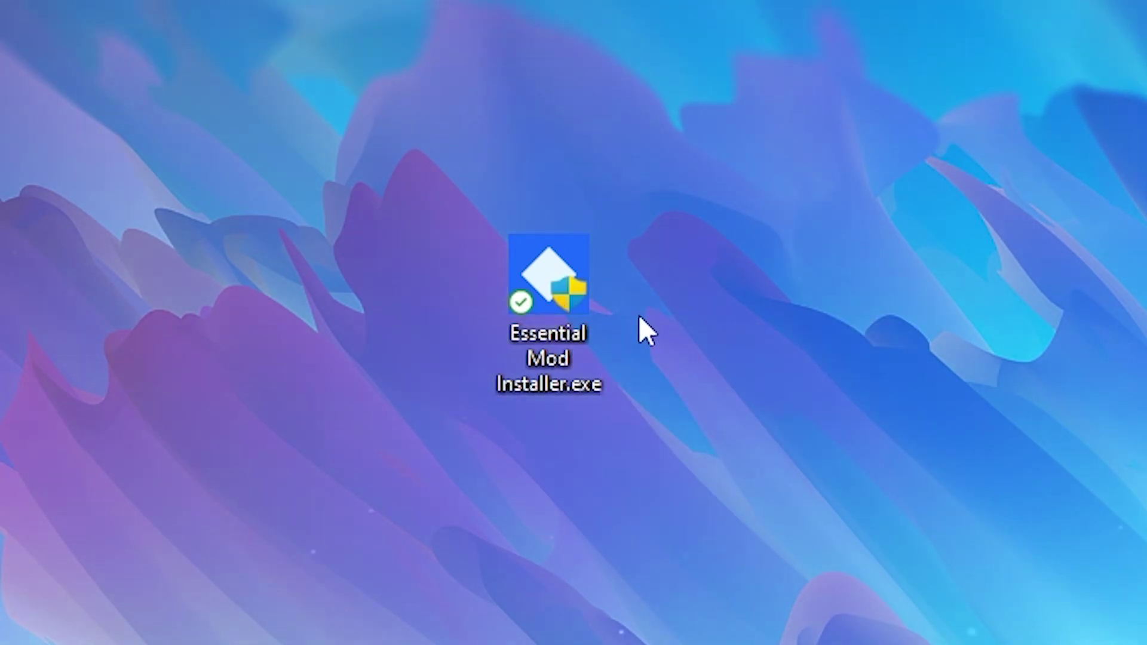
Step: Run the Essential Mod Installer and create a new Minecraft Launcher profile, 1.19.4 Fabric Essential, using Minecraft 1.19.4 and Fabric
{"action": "double_click", "coordinate": [557, 312]}
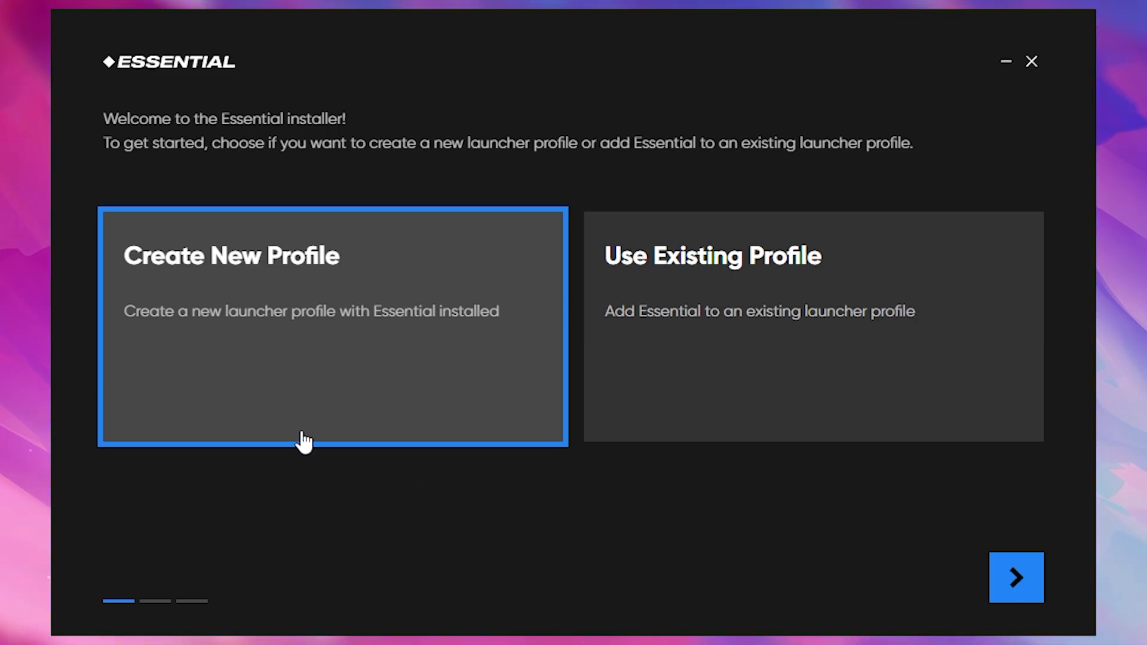
{"action": "left_click", "coordinate": [1017, 579]}
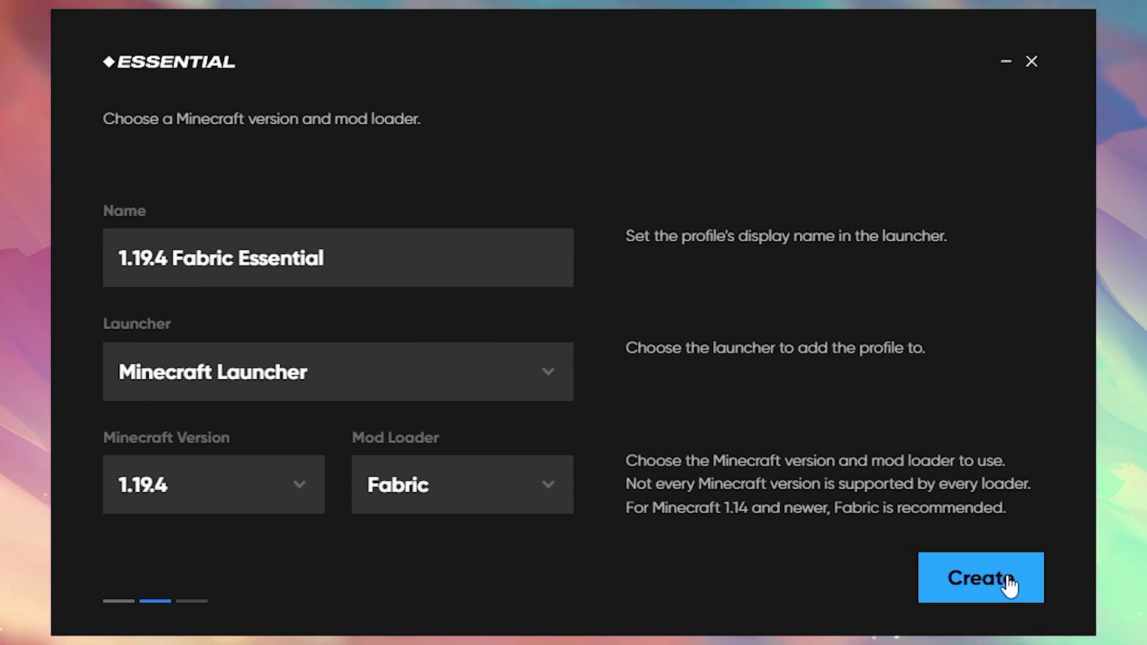
{"action": "left_click_drag", "start_coordinate": [427, 253], "coordinate": [51, 262]}
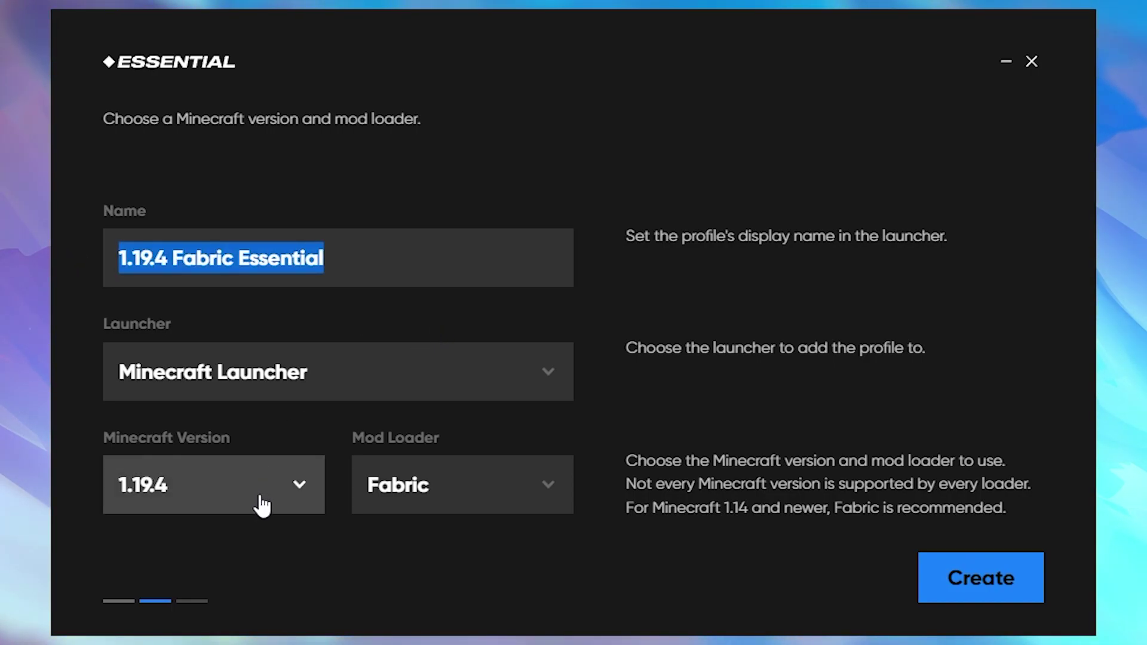
{"action": "left_click", "coordinate": [462, 486]}
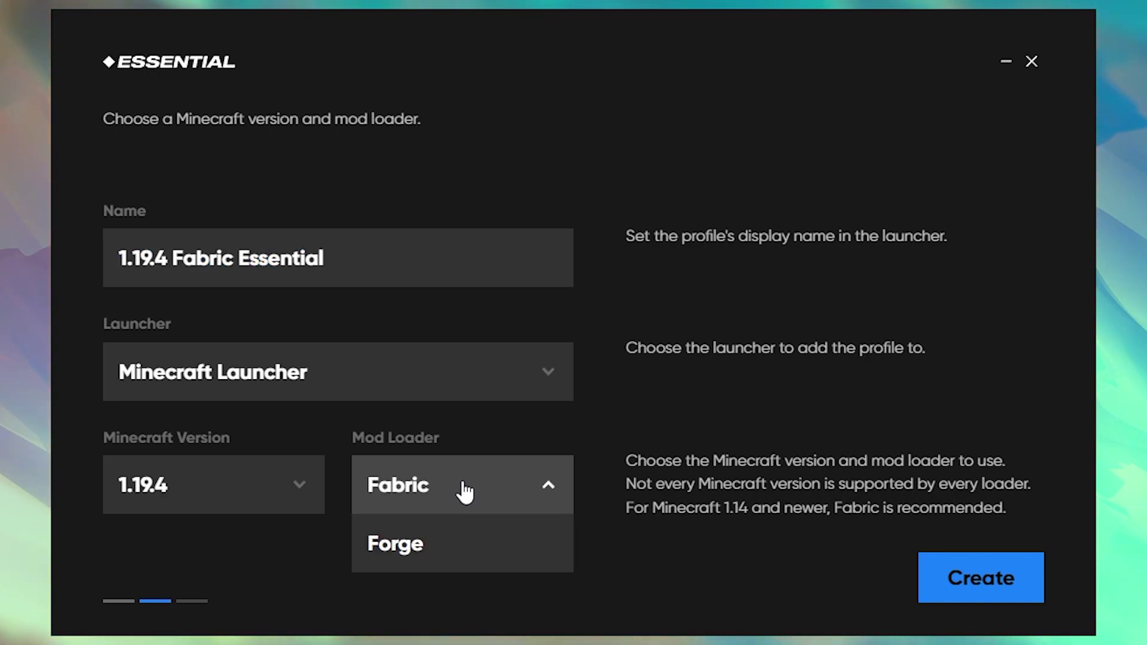
{"action": "left_click", "coordinate": [705, 395]}
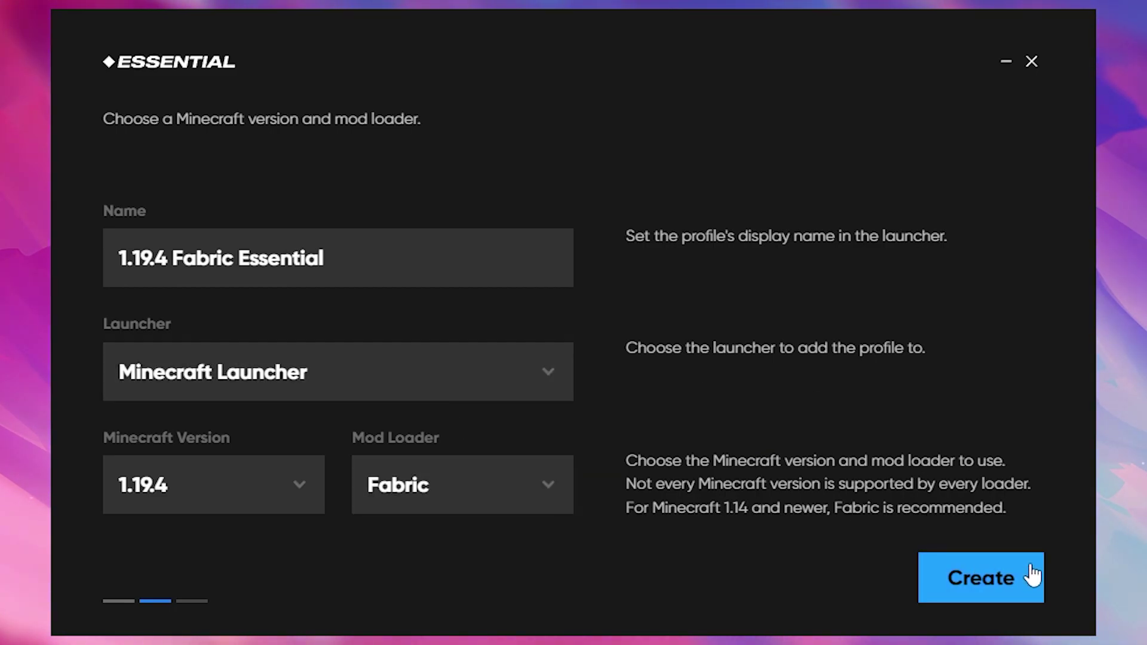
{"action": "left_click", "coordinate": [982, 582]}
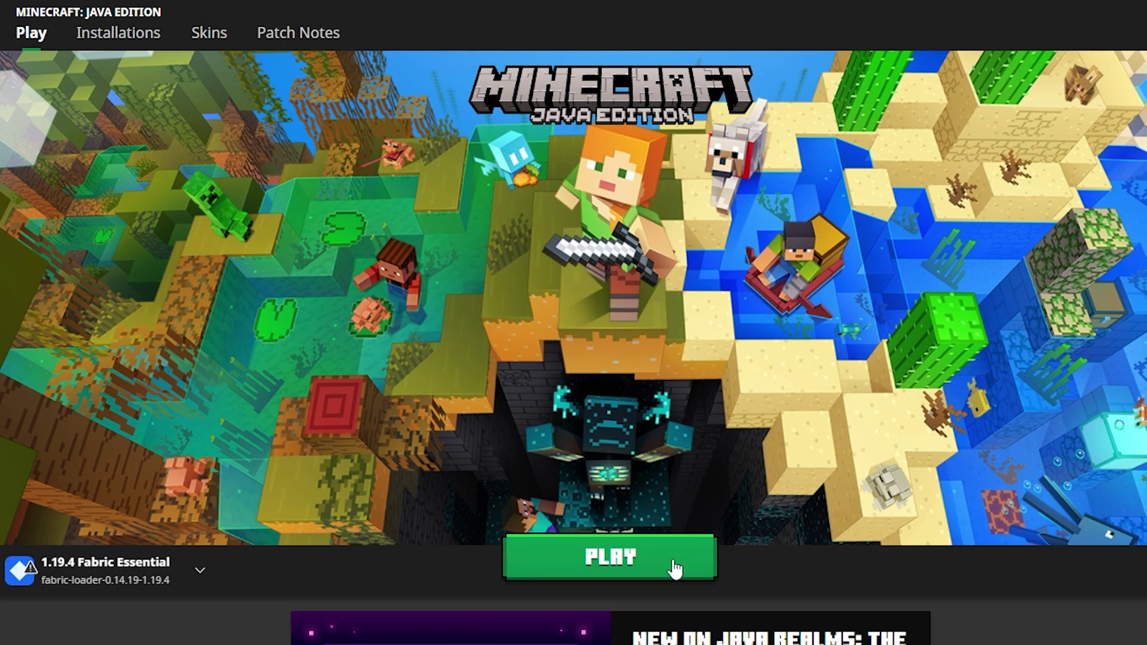
Step: Launch the 1.19.4 Fabric Essential installation, accept the modified-game risks, and turn off Essential's update notifications
{"action": "left_click", "coordinate": [669, 563]}
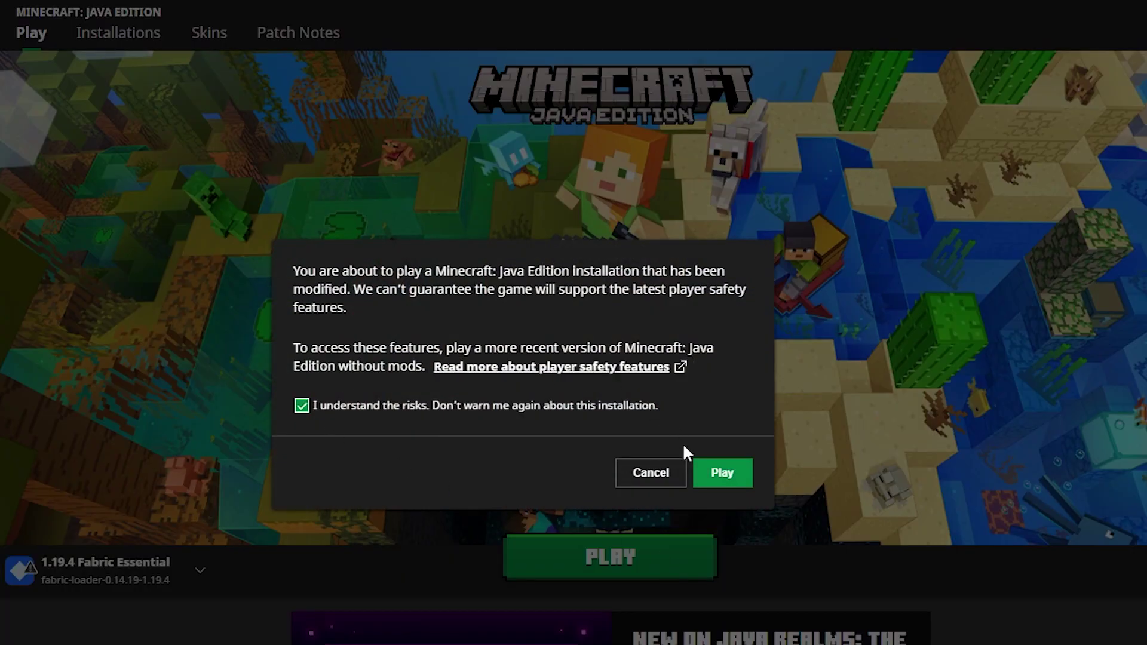
{"action": "left_click", "coordinate": [722, 472]}
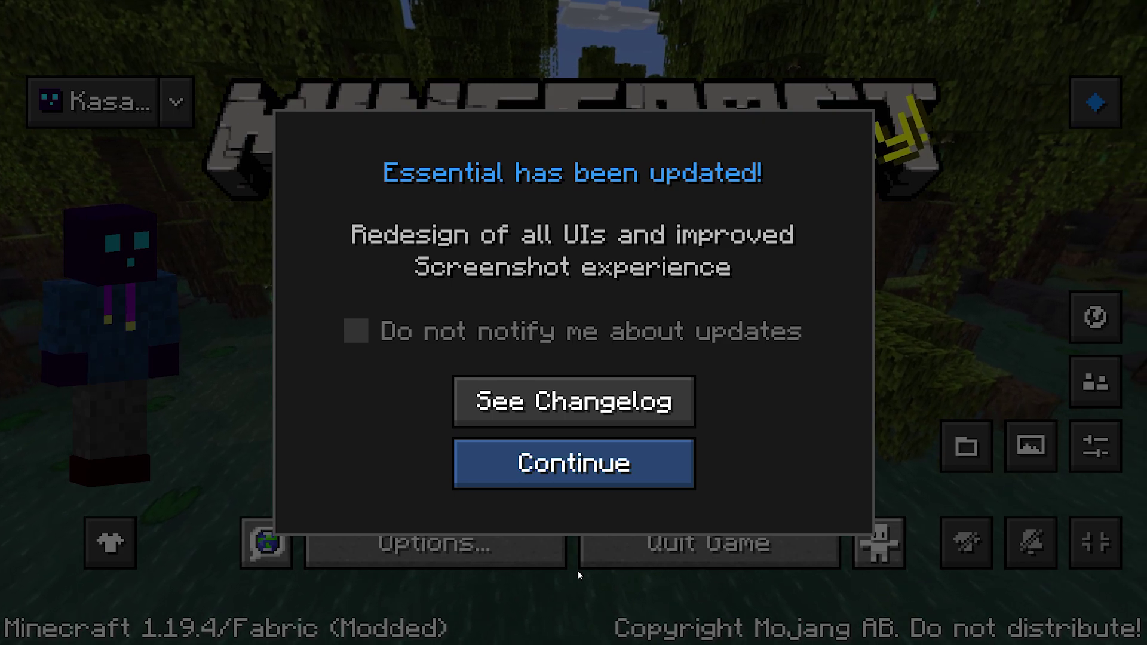
{"action": "left_click", "coordinate": [356, 331]}
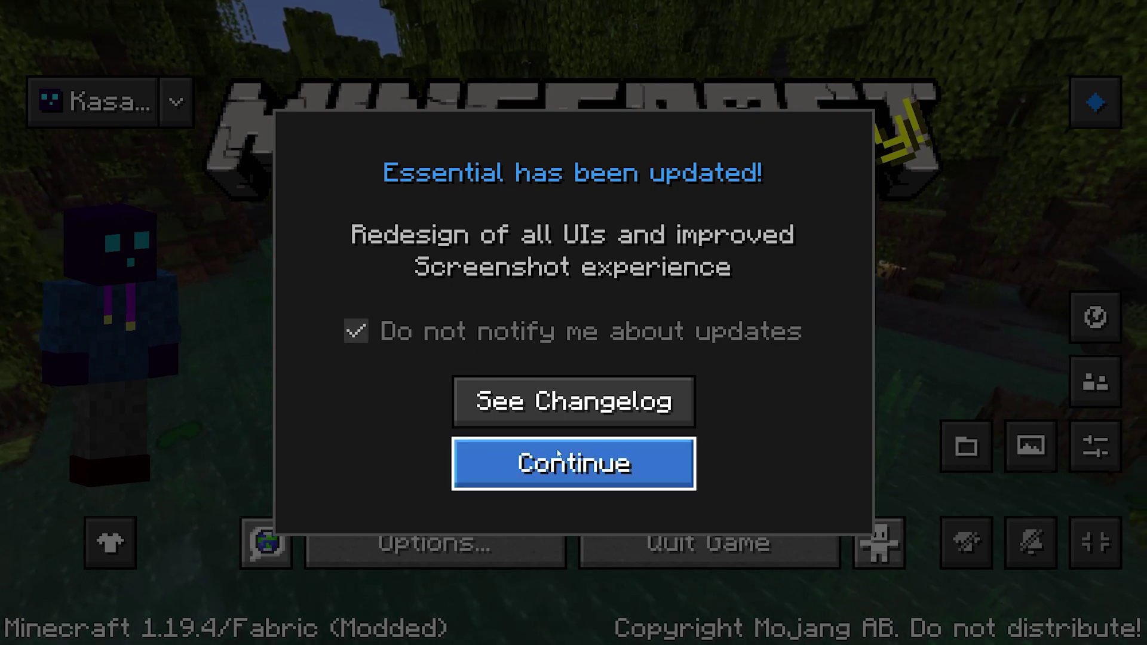
{"action": "left_click", "coordinate": [573, 463]}
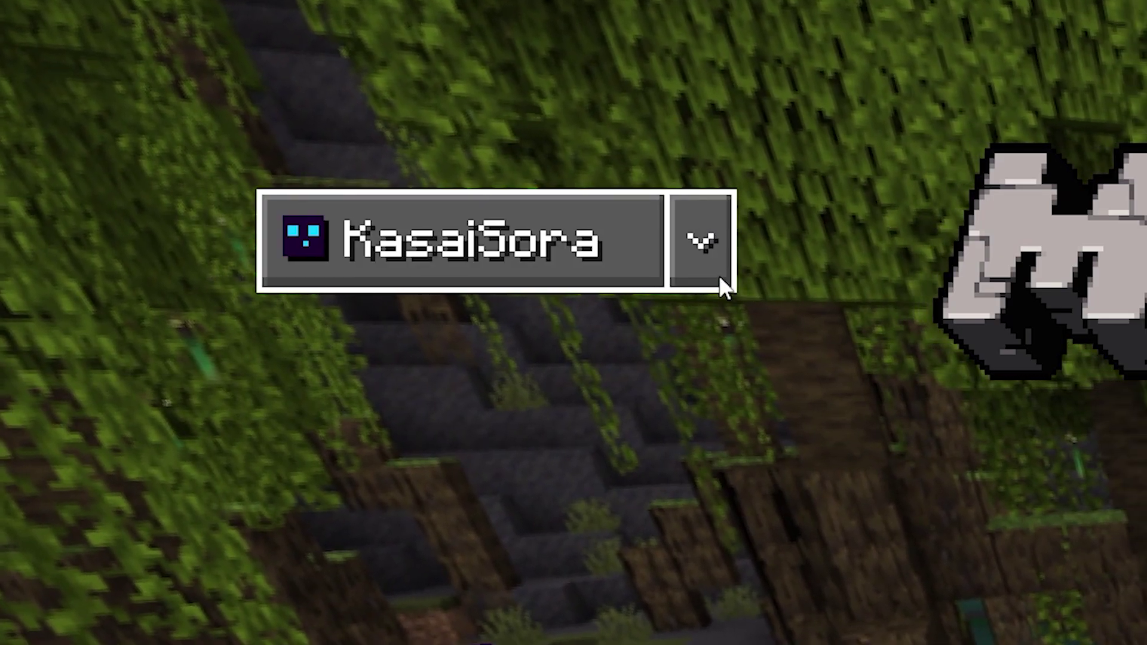
Step: Open the Wardrobe, confirming the age requirement and accepting Essential's Terms of Service and Privacy Policy, and browse its featured items
{"action": "left_click", "coordinate": [704, 241]}
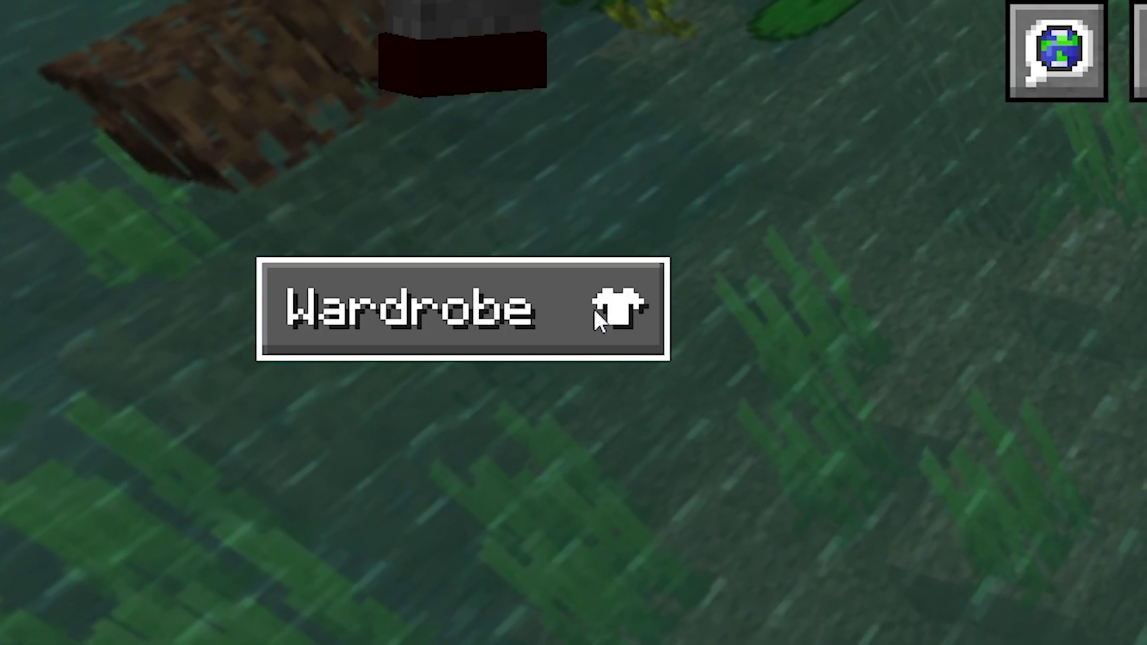
{"action": "left_click", "coordinate": [593, 308]}
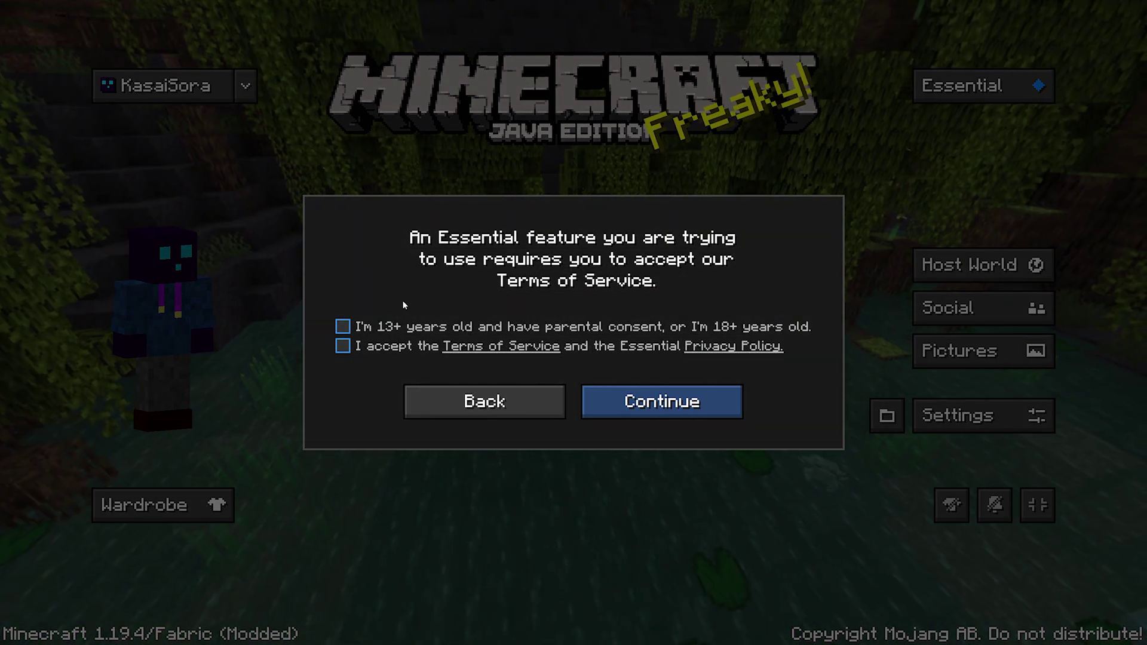
{"action": "left_click", "coordinate": [342, 326]}
{"action": "left_click", "coordinate": [343, 347]}
{"action": "left_click", "coordinate": [667, 399]}
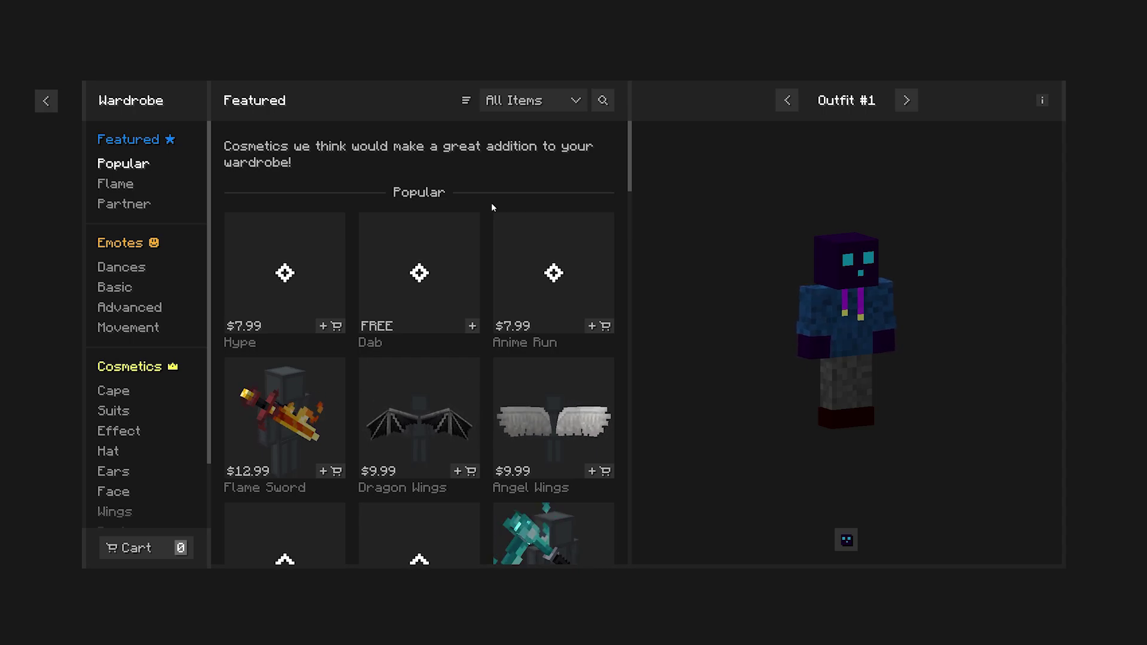
{"action": "scroll", "coordinate": [613, 318], "scroll_direction": "down", "scroll_amount": 6}
{"action": "left_click_drag", "start_coordinate": [631, 254], "coordinate": [652, 426]}
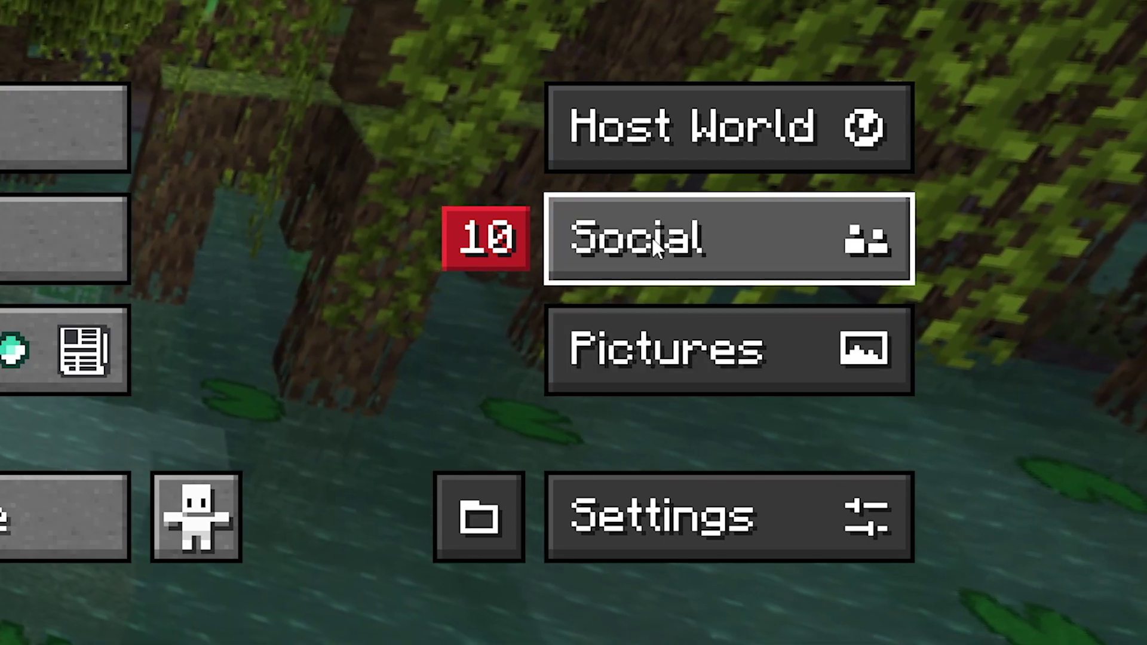
Step: Add a friend in Essential's Social screen by entering their Minecraft username, and return to the title screen
{"action": "left_click", "coordinate": [651, 235]}
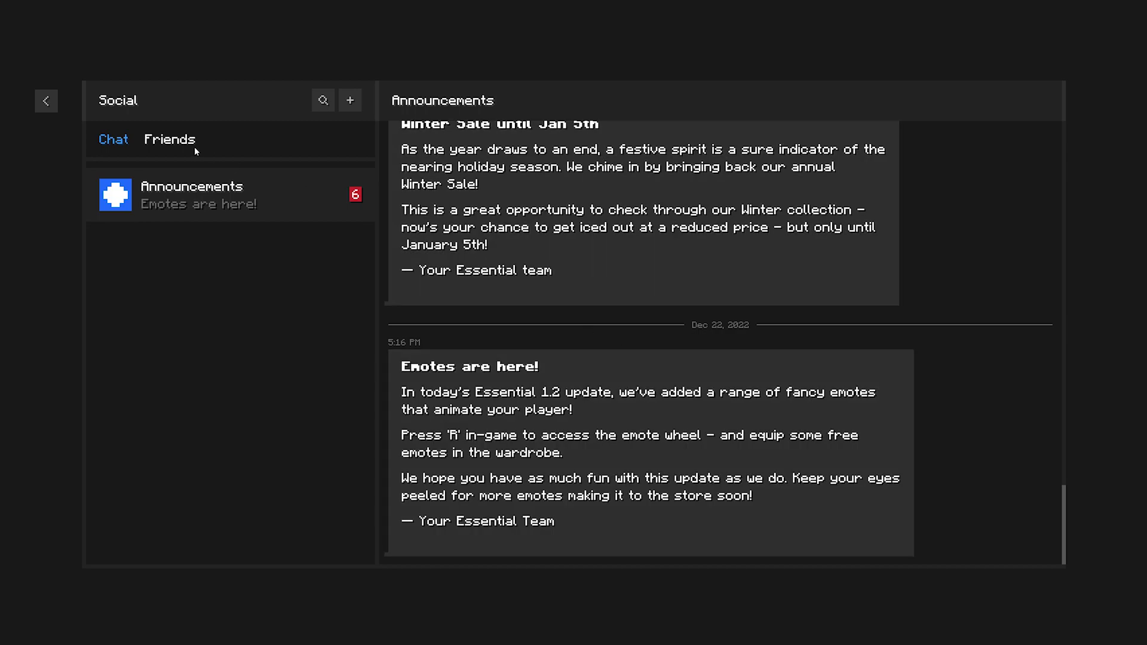
{"action": "left_click", "coordinate": [350, 101]}
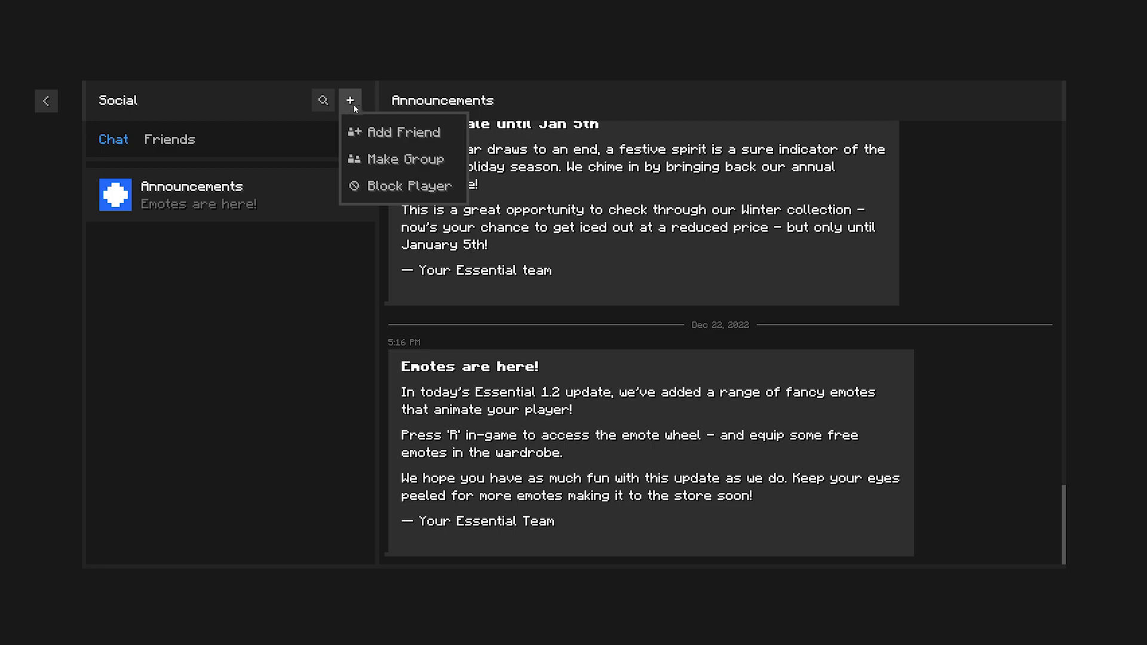
{"action": "left_click", "coordinate": [394, 135]}
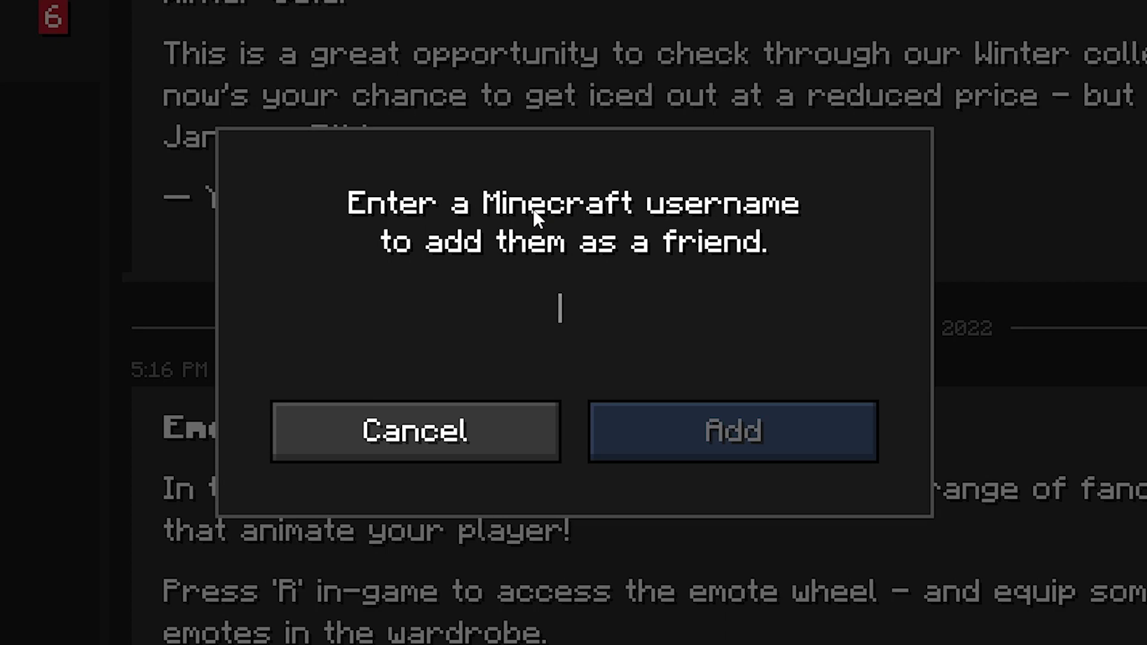
{"action": "type", "text": "BreadShop"}
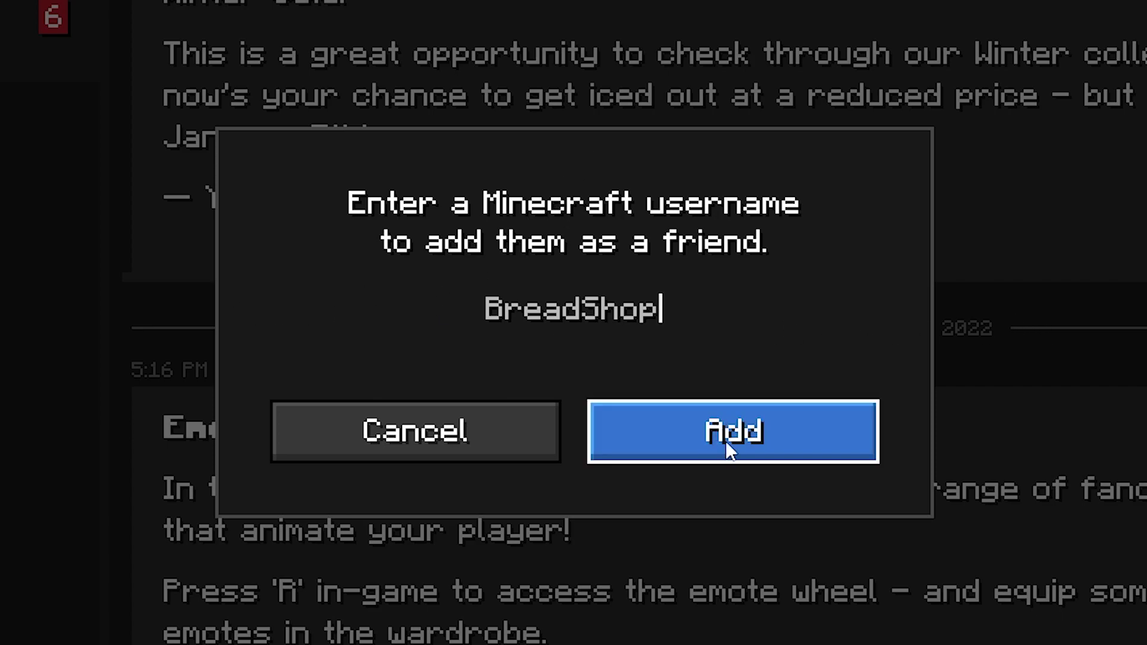
{"action": "left_click", "coordinate": [779, 432]}
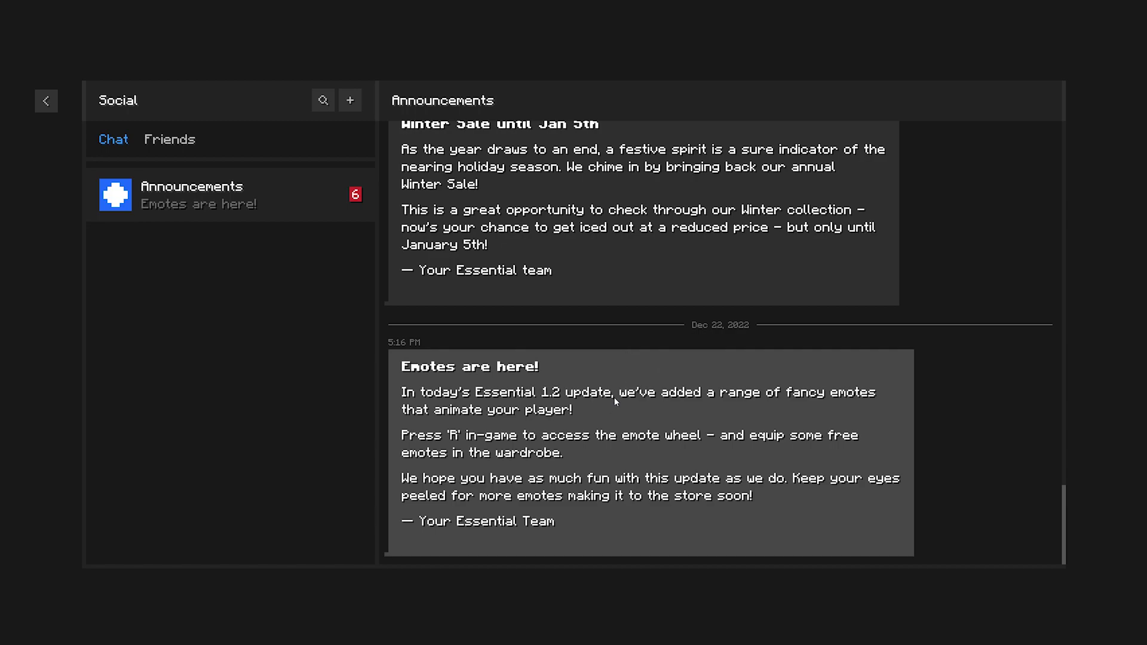
{"action": "left_click", "coordinate": [46, 100]}
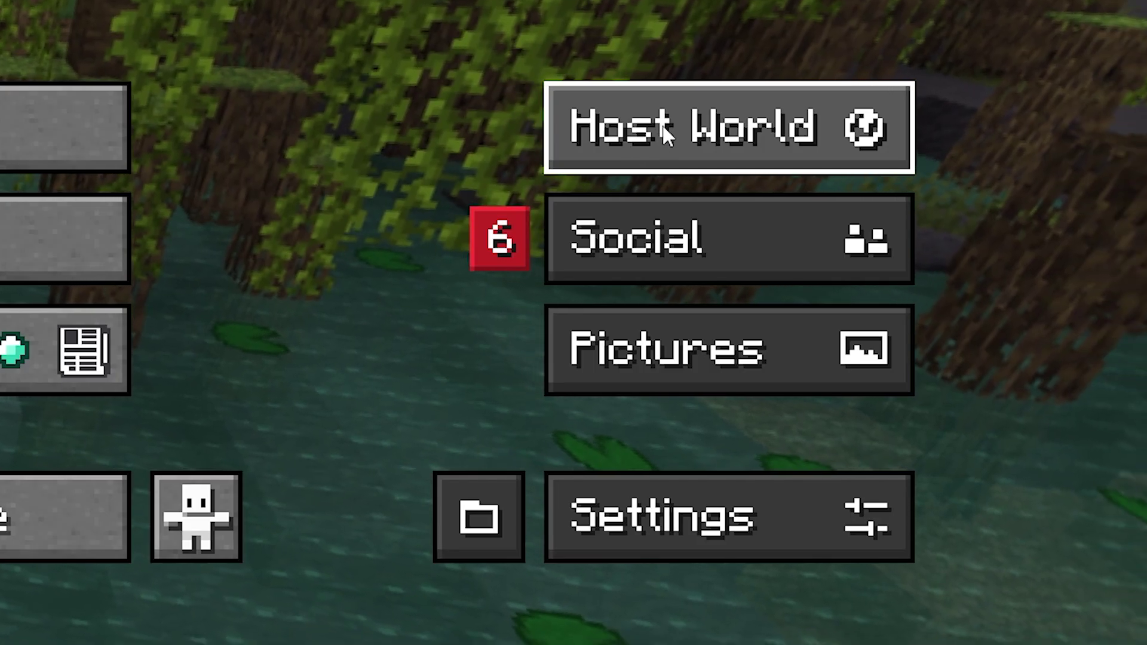
Step: Check the worlds available for hosting, and start a new singleplayer world with the game mode set to Creative
{"action": "left_click", "coordinate": [958, 265]}
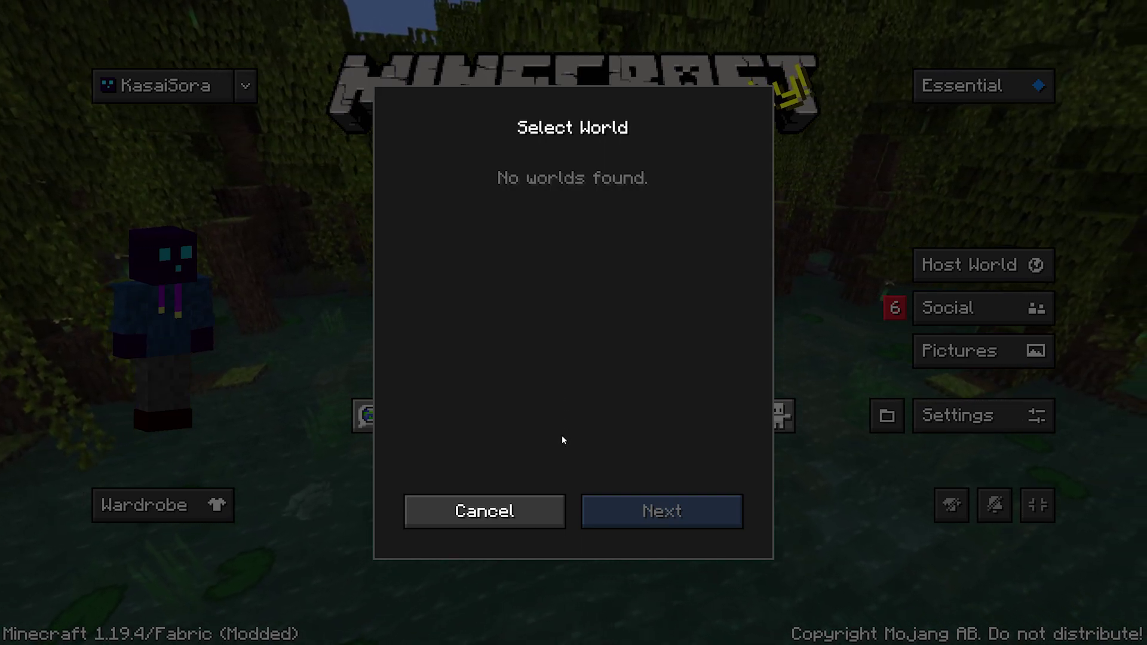
{"action": "key", "text": "Escape"}
{"action": "left_click", "coordinate": [572, 265]}
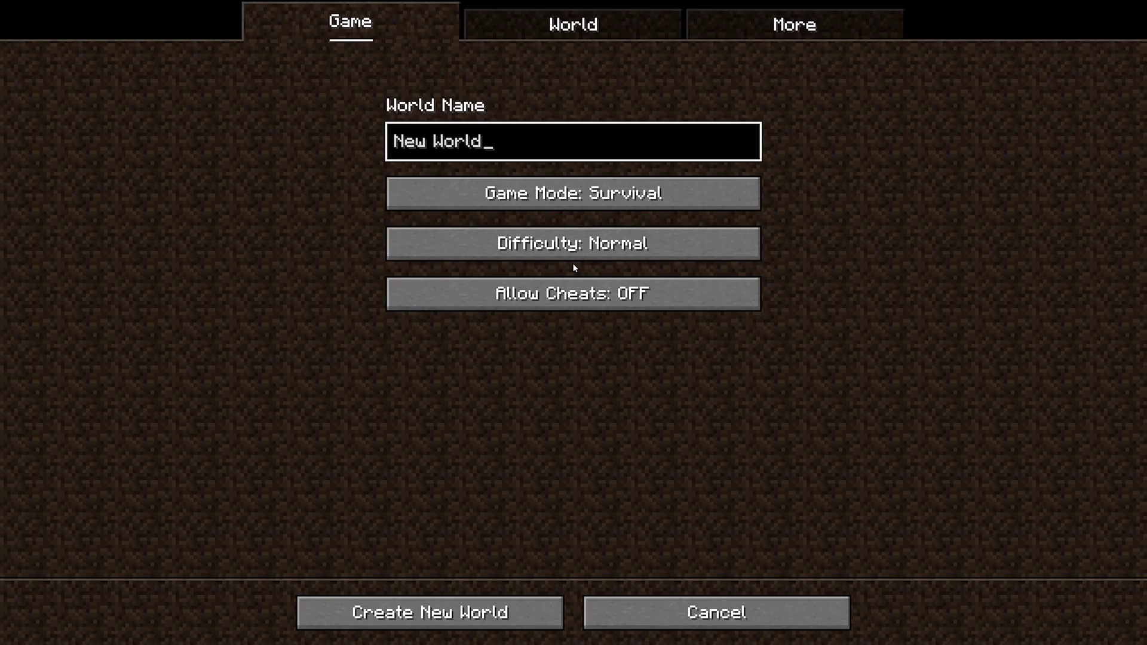
{"action": "left_click", "coordinate": [597, 197]}
{"action": "left_click", "coordinate": [522, 179]}
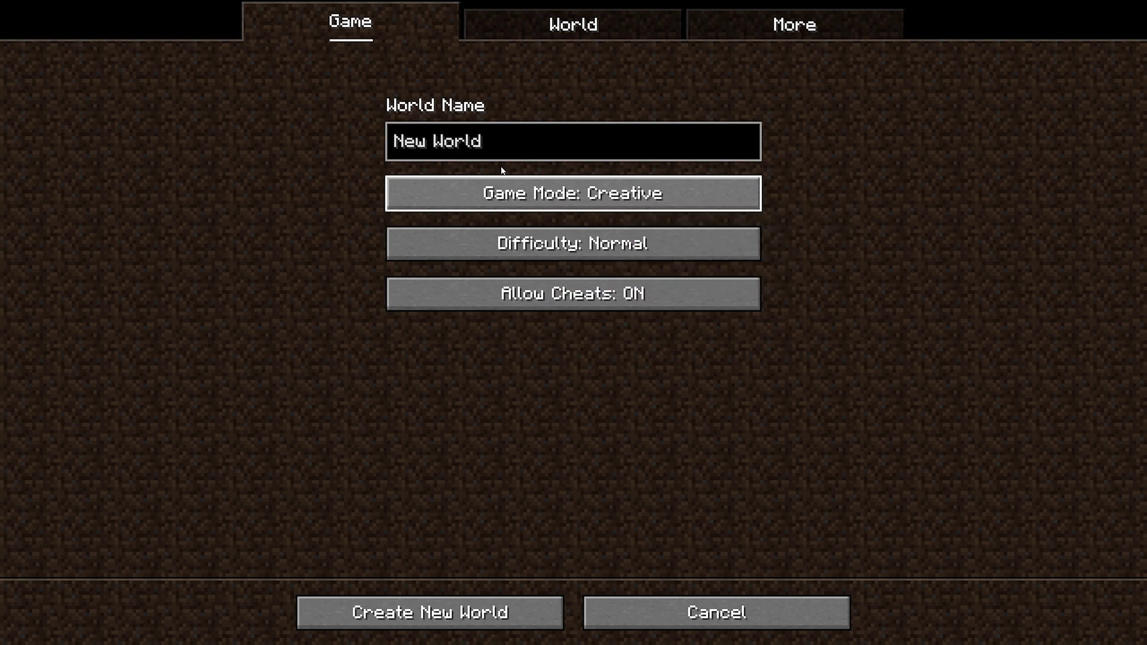
Step: Name the new world Epic World
{"action": "left_click", "coordinate": [576, 135]}
{"action": "key", "text": "BackSpace"}
{"action": "key", "text": "BackSpace"}
{"action": "key", "text": "BackSpace"}
{"action": "key", "text": "BackSpace"}
{"action": "key", "text": "BackSpace"}
{"action": "key", "text": "BackSpace"}
{"action": "key", "text": "BackSpace"}
{"action": "key", "text": "BackSpace"}
{"action": "key", "text": "BackSpace"}
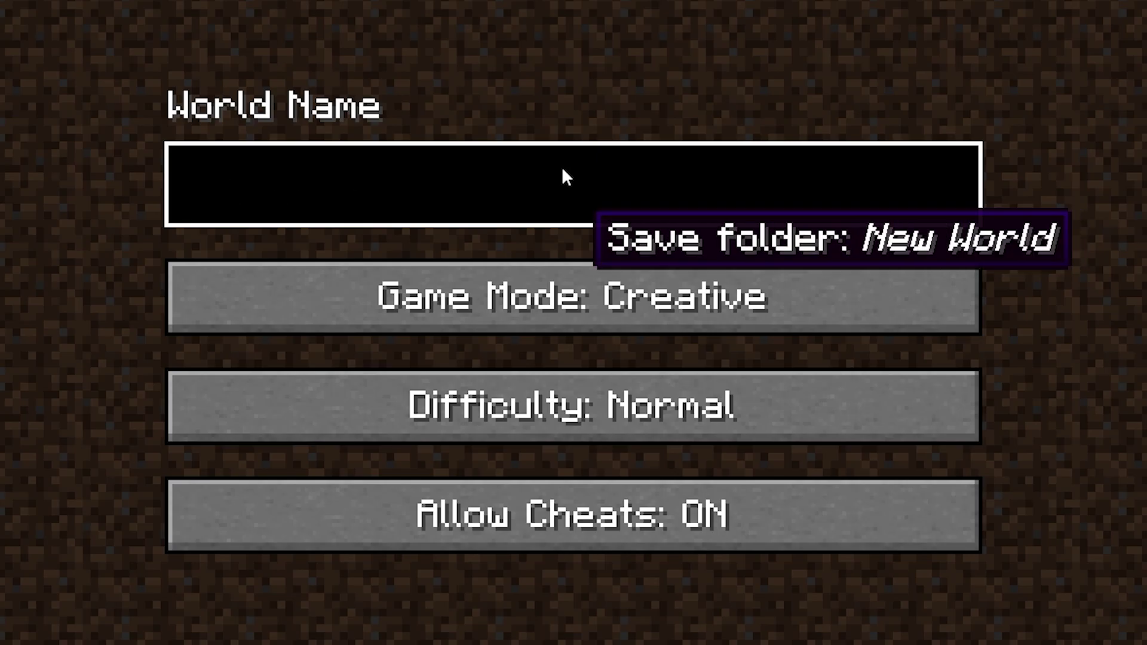
{"action": "type", "text": "Epic World"}
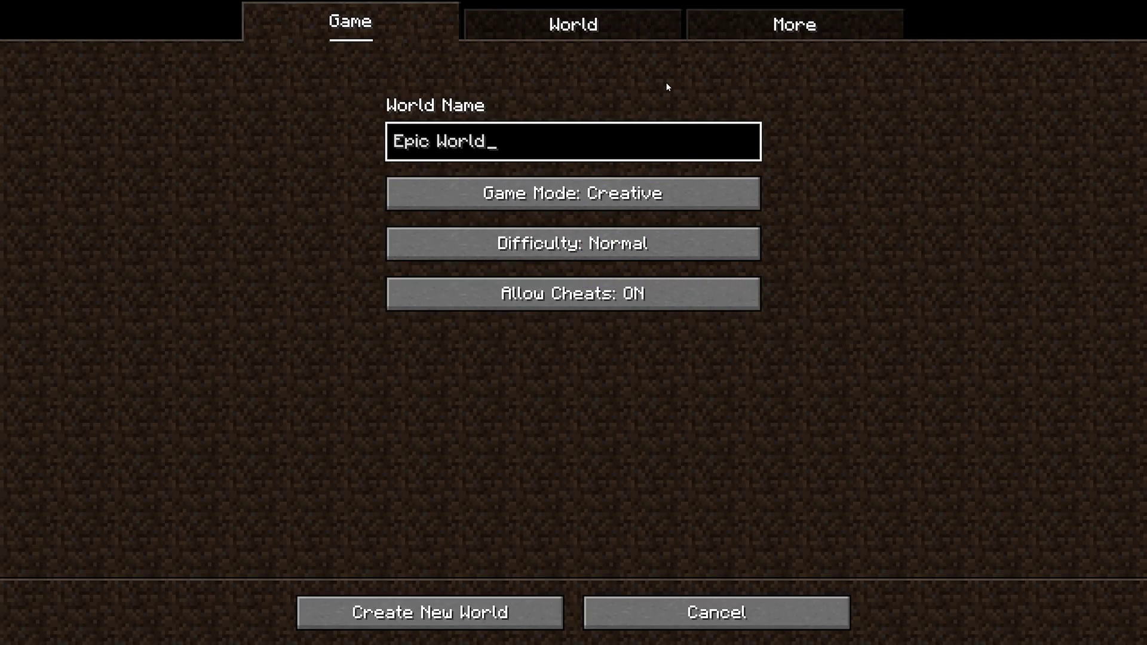
Step: Create the Epic World world and enter it
{"action": "key", "text": "ctrl+Tab"}
{"action": "key", "text": "ctrl+Tab"}
{"action": "key", "text": "ctrl+Tab"}
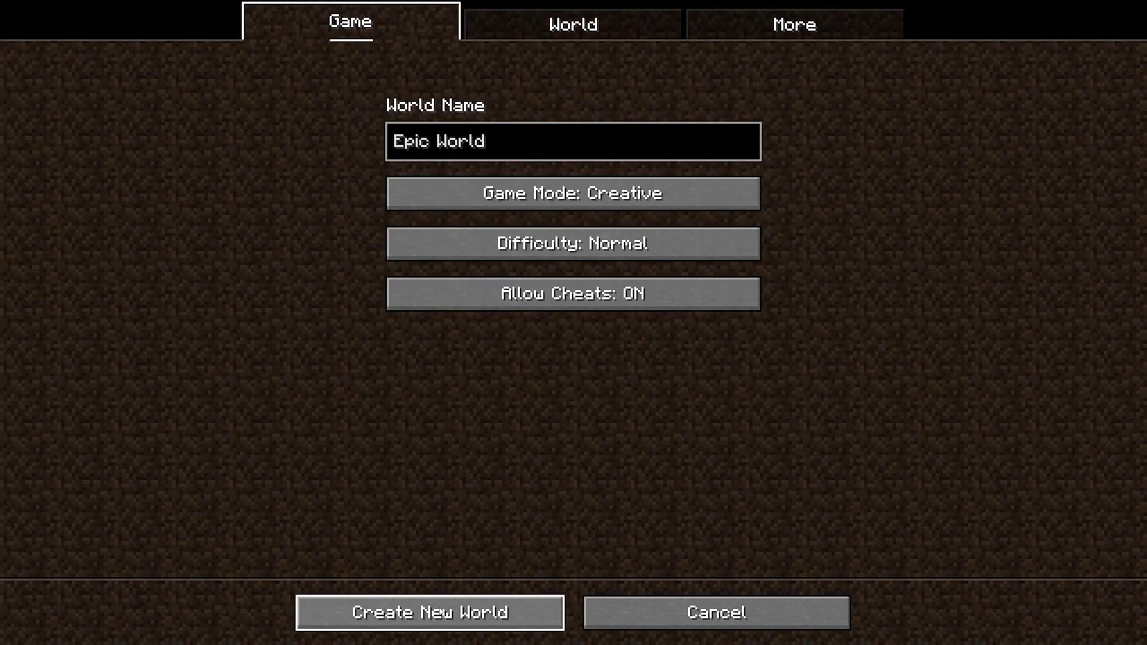
{"action": "left_click", "coordinate": [439, 612]}
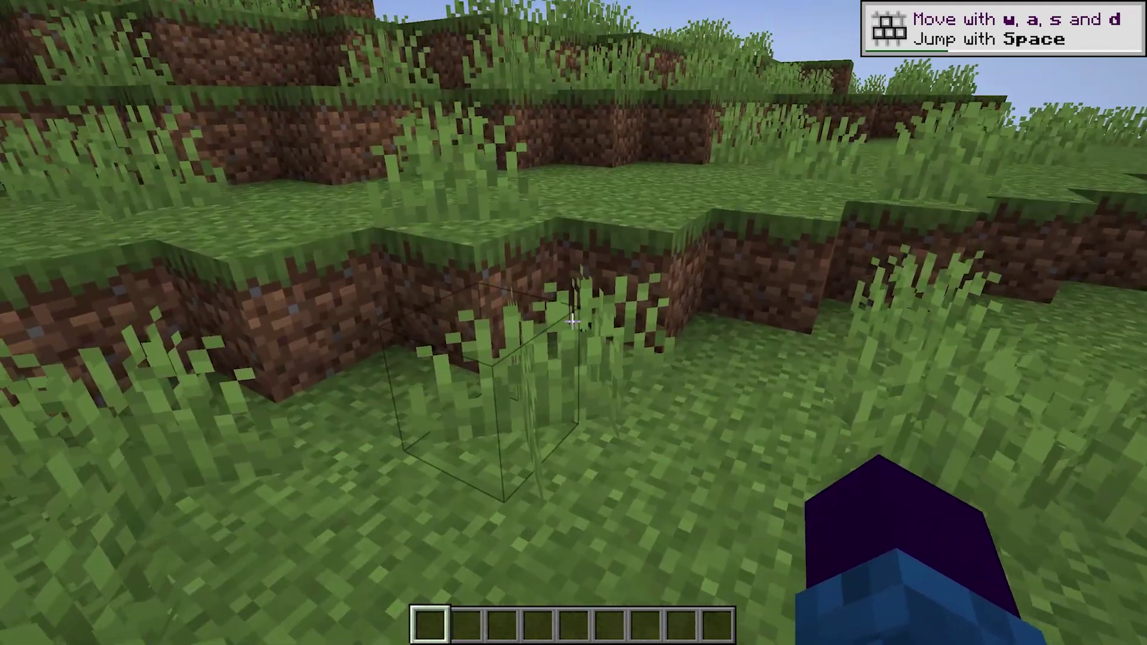
{"action": "key", "text": "w"}
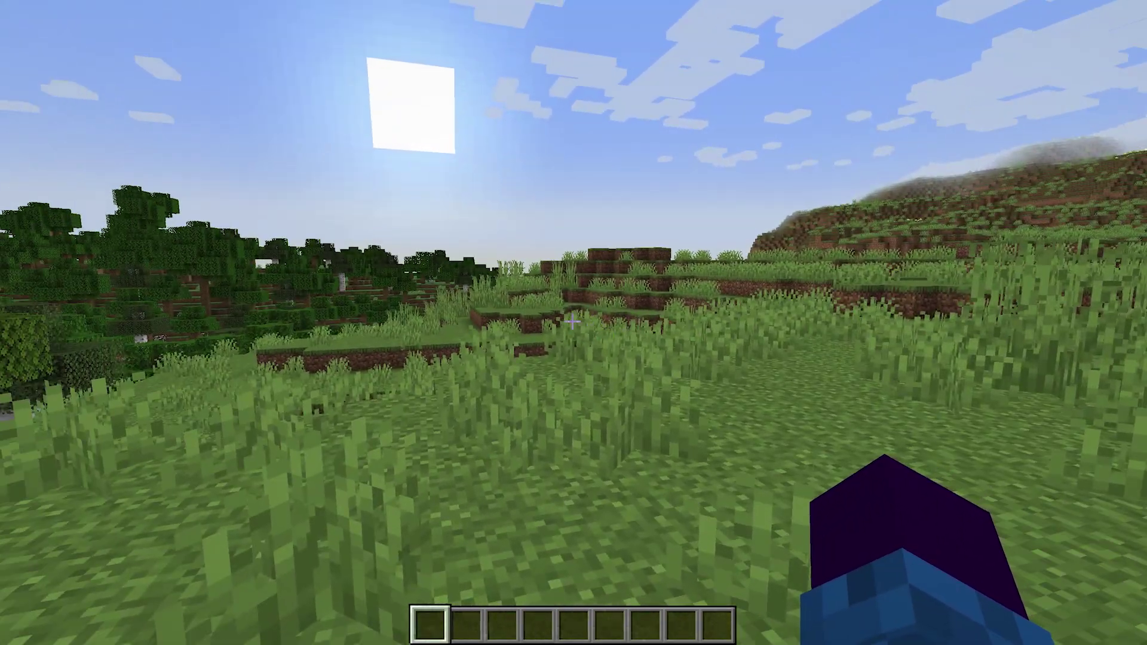
Step: Start inviting friends to the current world and accept the warning about hosting it through the own internet connection
{"action": "key", "text": "Escape"}
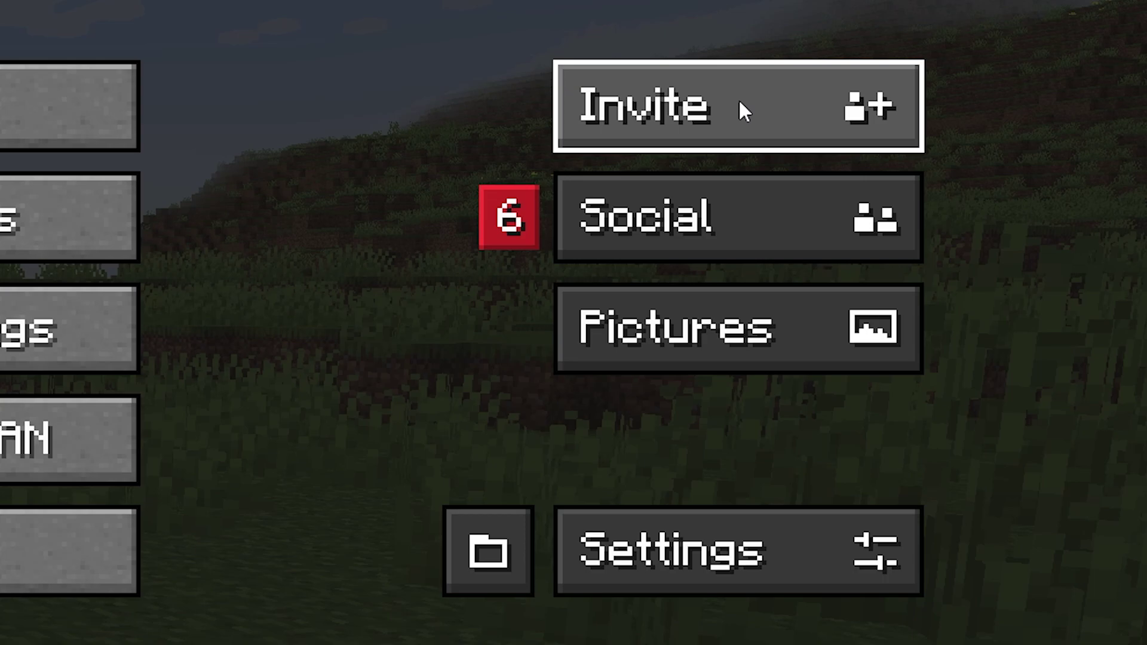
{"action": "left_click", "coordinate": [704, 96]}
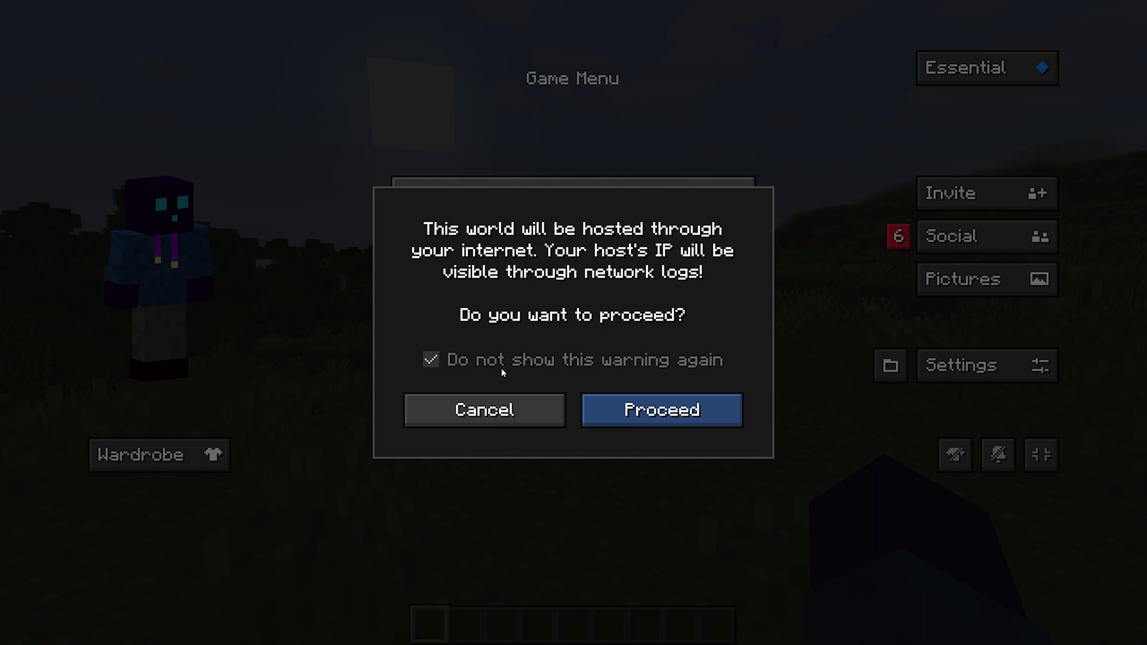
{"action": "left_click", "coordinate": [626, 408]}
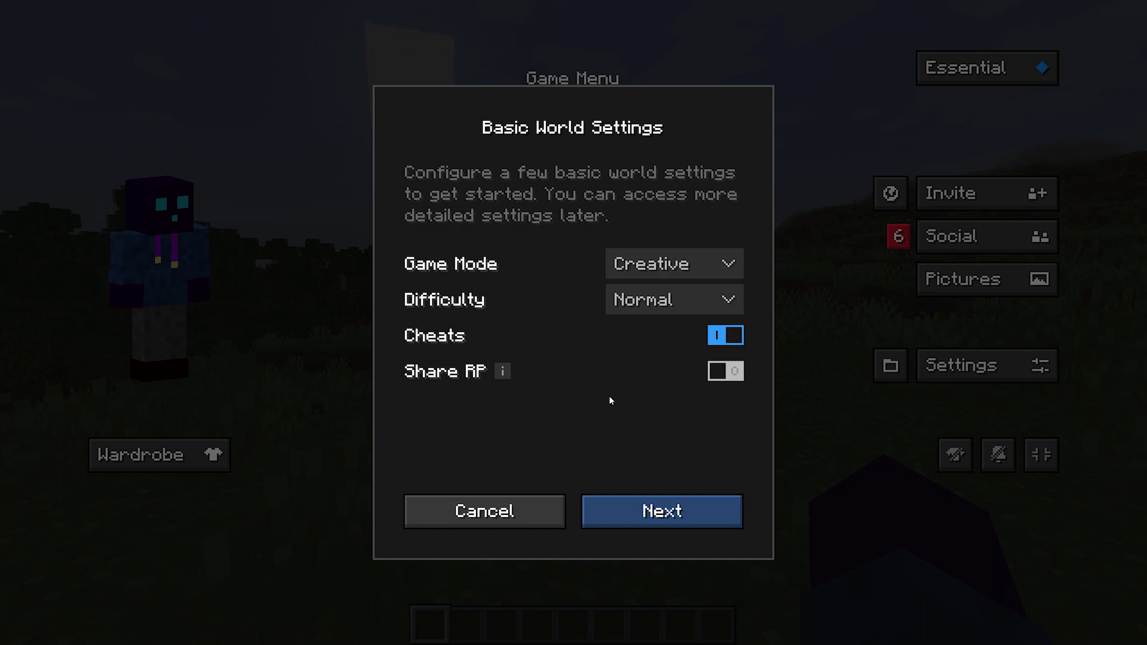
Step: Set the hosted world's game mode to Survival and difficulty to Hard, and turn cheats off
{"action": "left_click", "coordinate": [672, 265]}
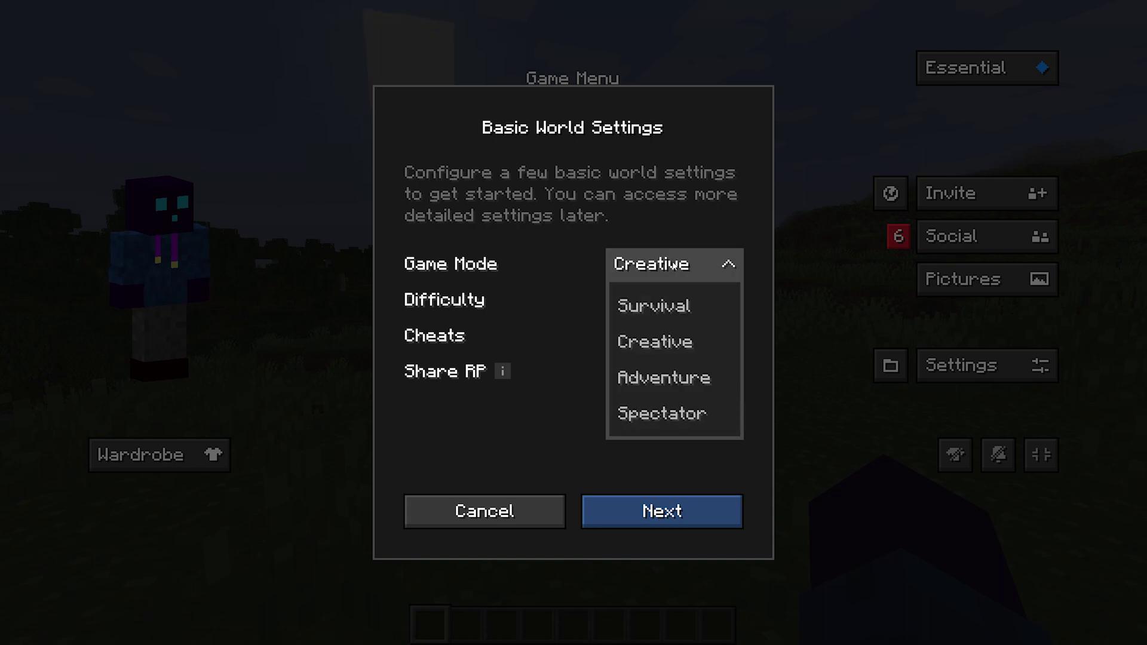
{"action": "left_click", "coordinate": [659, 302]}
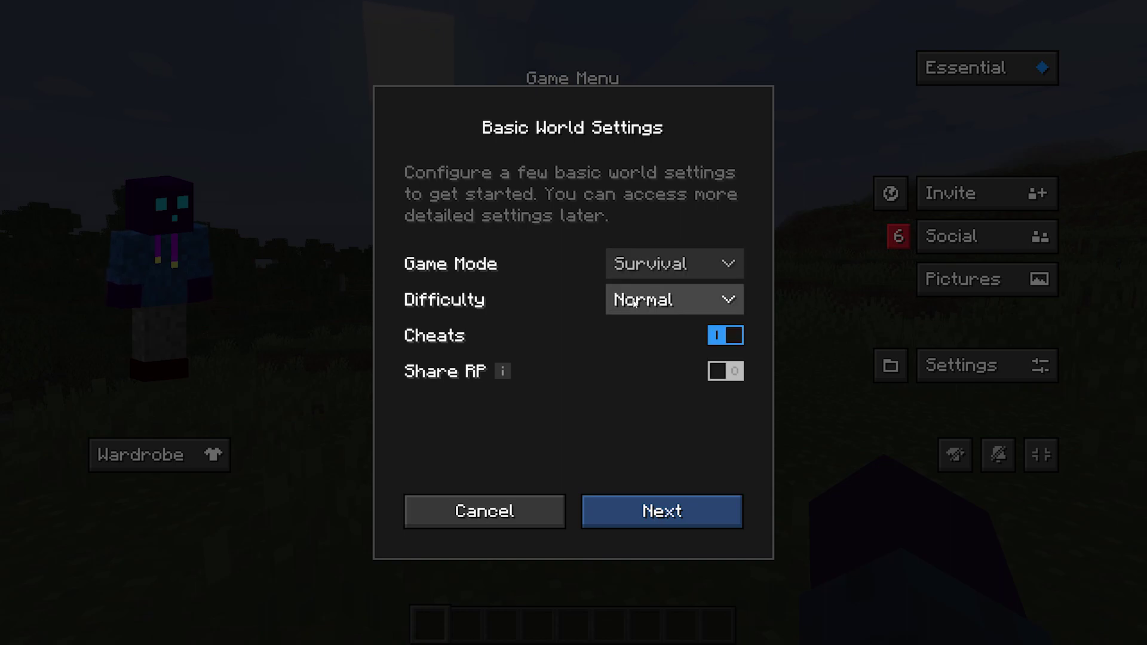
{"action": "left_click", "coordinate": [633, 302]}
{"action": "left_click", "coordinate": [657, 449]}
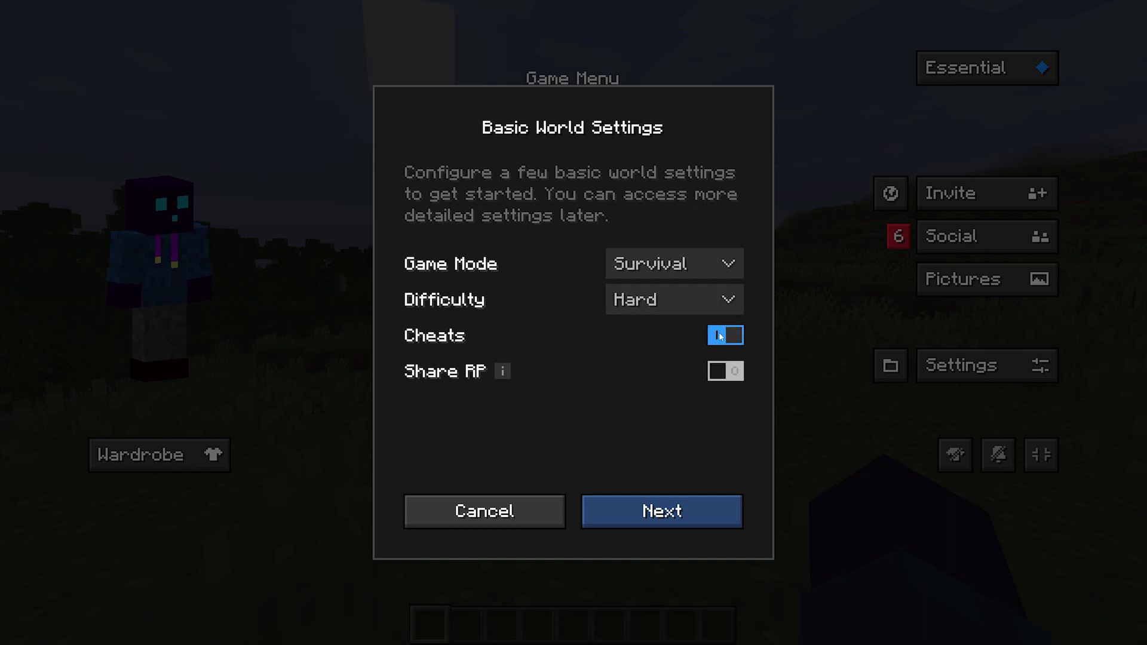
{"action": "left_click", "coordinate": [720, 335]}
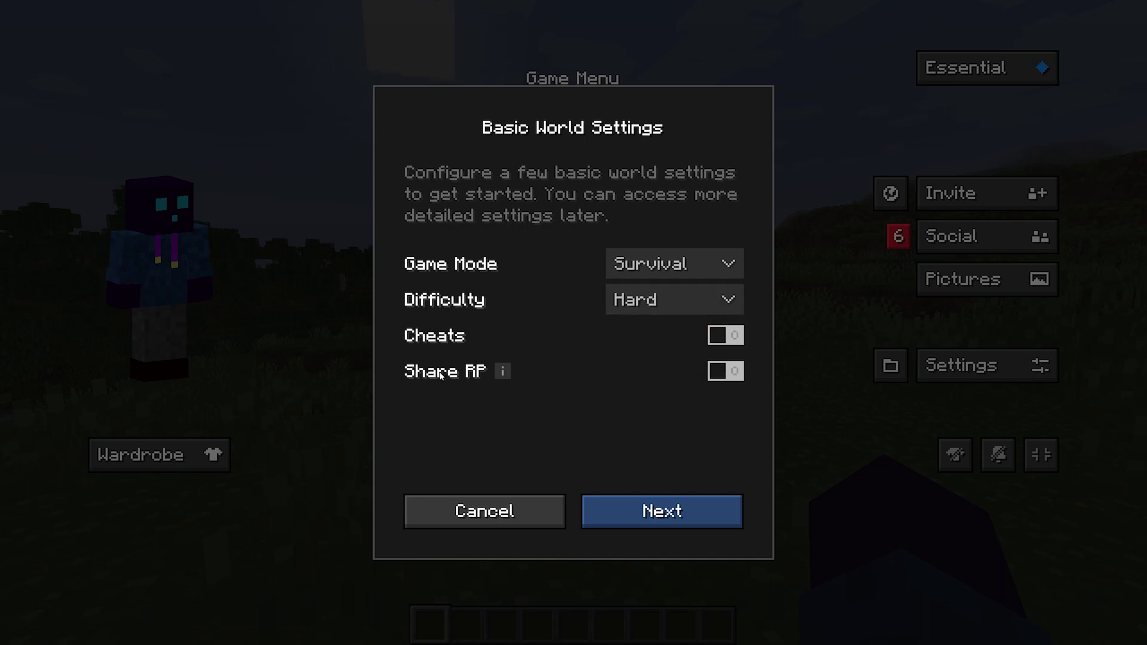
{"action": "mouse_move", "coordinate": [503, 373]}
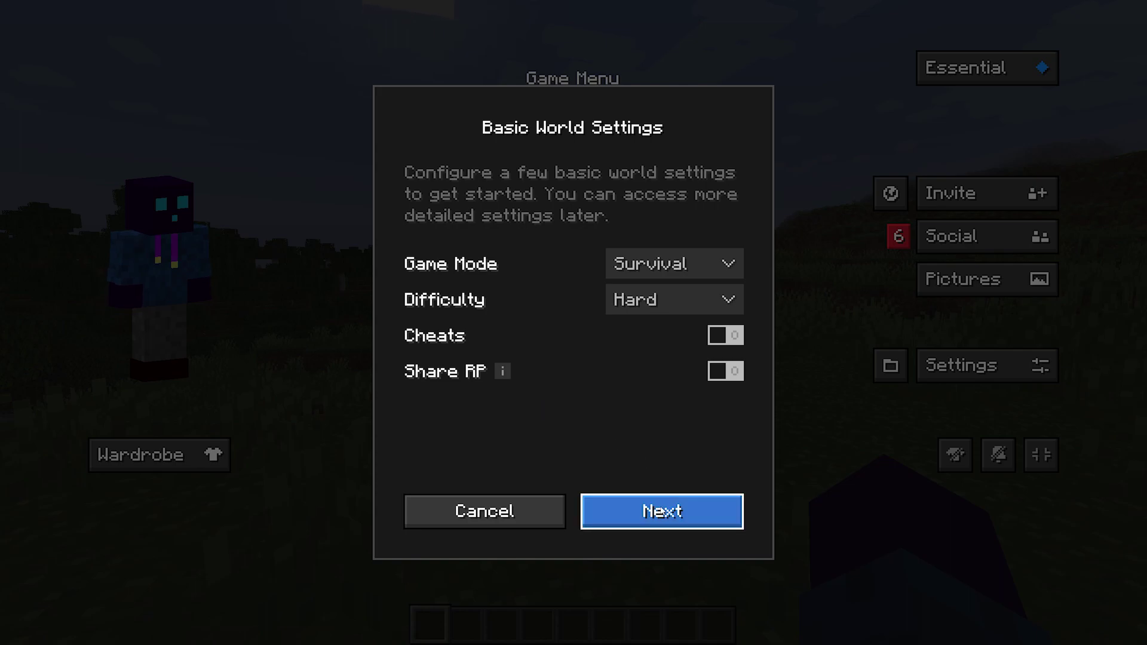
Step: Continue to the friend invitations, finish the invite setup and return to the world
{"action": "left_click", "coordinate": [657, 506]}
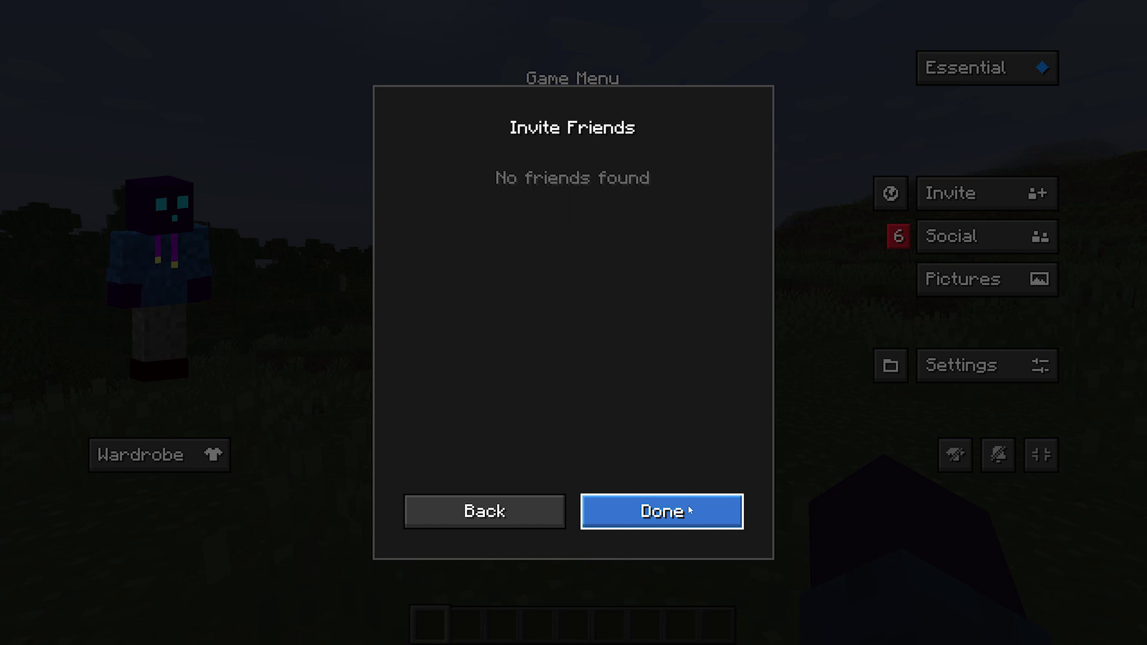
{"action": "left_click", "coordinate": [590, 512]}
{"action": "left_click", "coordinate": [547, 510]}
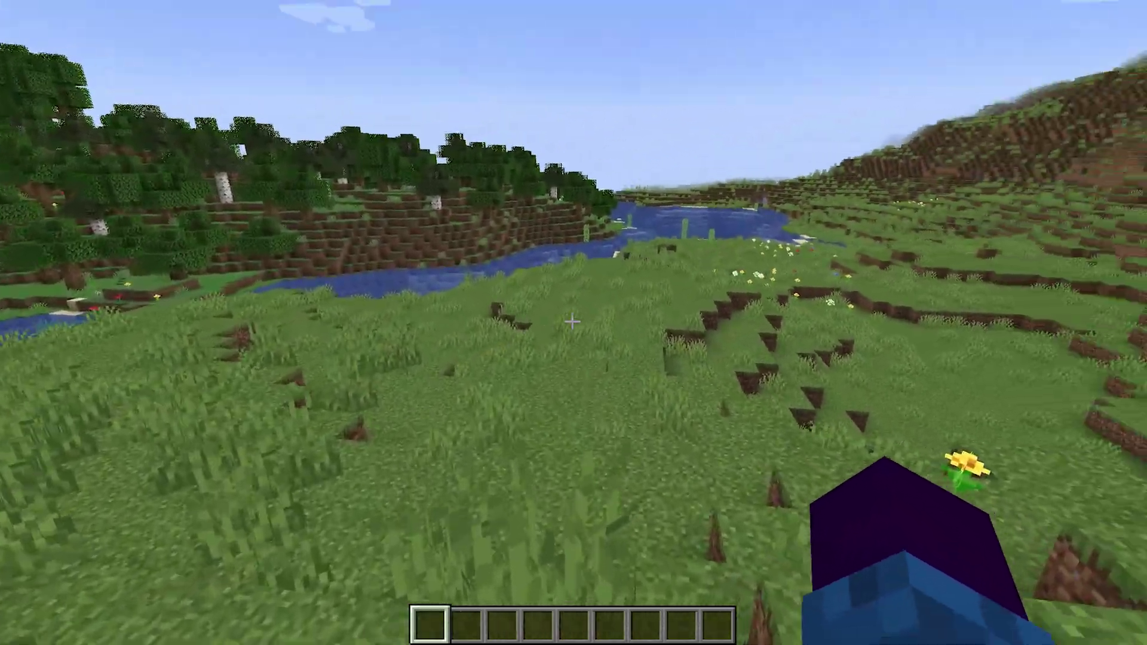
{"action": "key", "text": "w"}
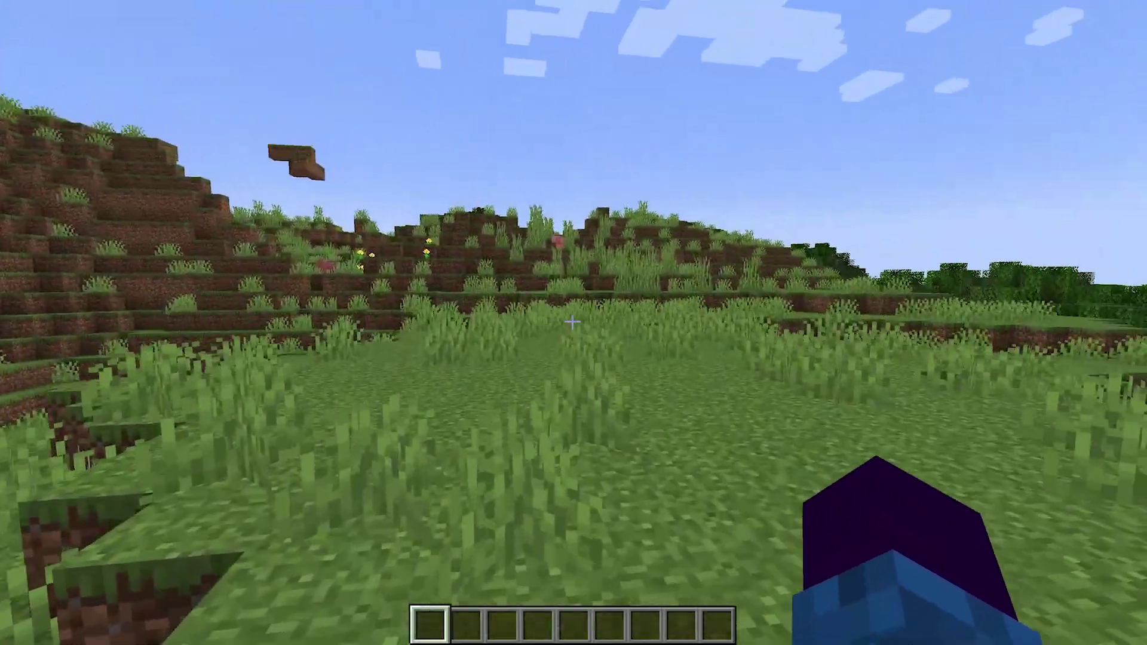
Step: Search the creative inventory for "dia" and put a diamond block in the first hotbar slot
{"action": "key", "text": "F5"}
{"action": "key", "text": "F5"}
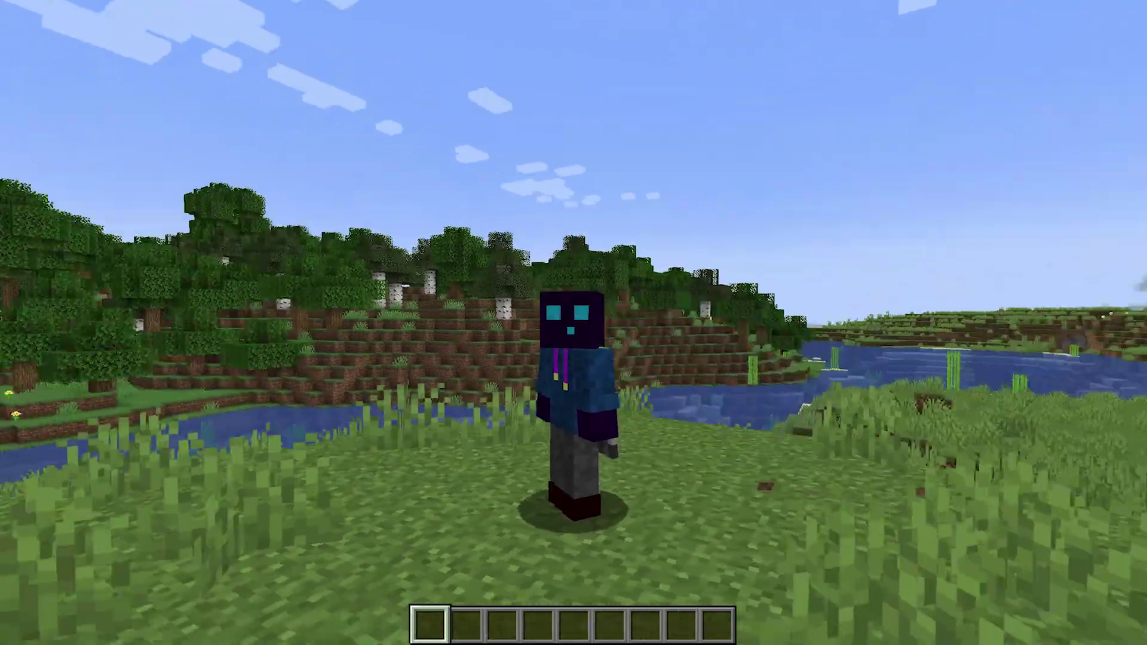
{"action": "key", "text": "e"}
{"action": "left_click", "coordinate": [722, 180]}
{"action": "type", "text": "di"}
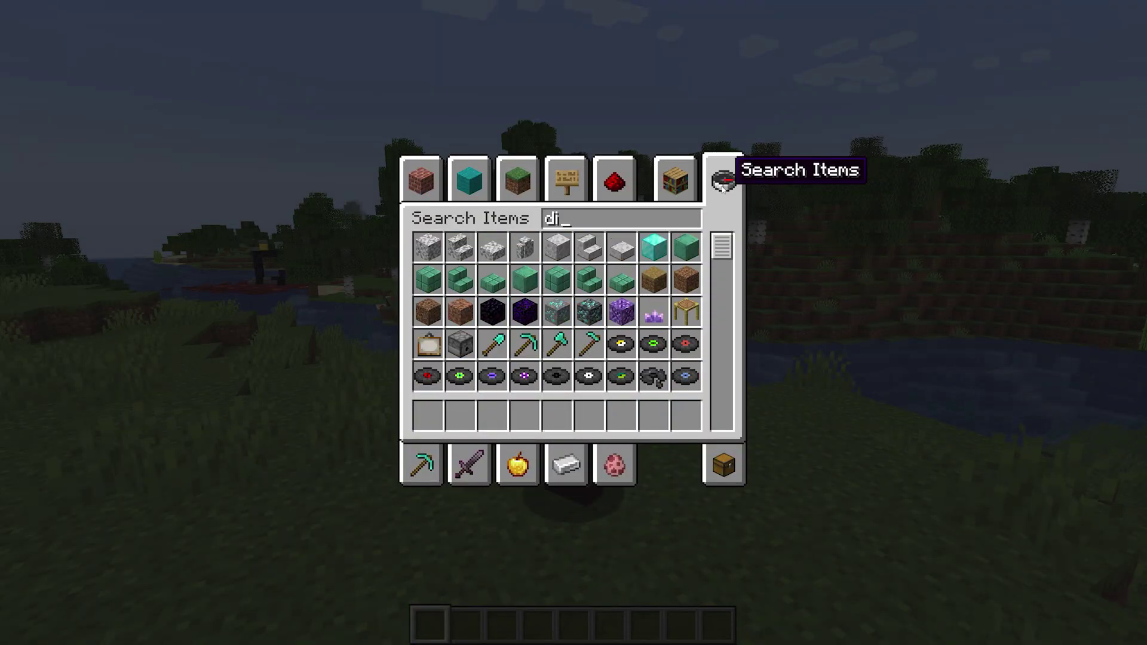
{"action": "type", "text": "a"}
{"action": "left_click", "coordinate": [425, 246]}
{"action": "left_click", "coordinate": [428, 415]}
{"action": "key", "text": "e"}
Step: Jump and place the diamond block under the character, and capture a front-view screenshot with the HUD hidden
{"action": "key", "text": "F5"}
{"action": "key", "text": "space"}
{"action": "right_click", "coordinate": [574, 322]}
{"action": "key", "text": "F5"}
{"action": "key", "text": "F5"}
{"action": "key", "text": "F1"}
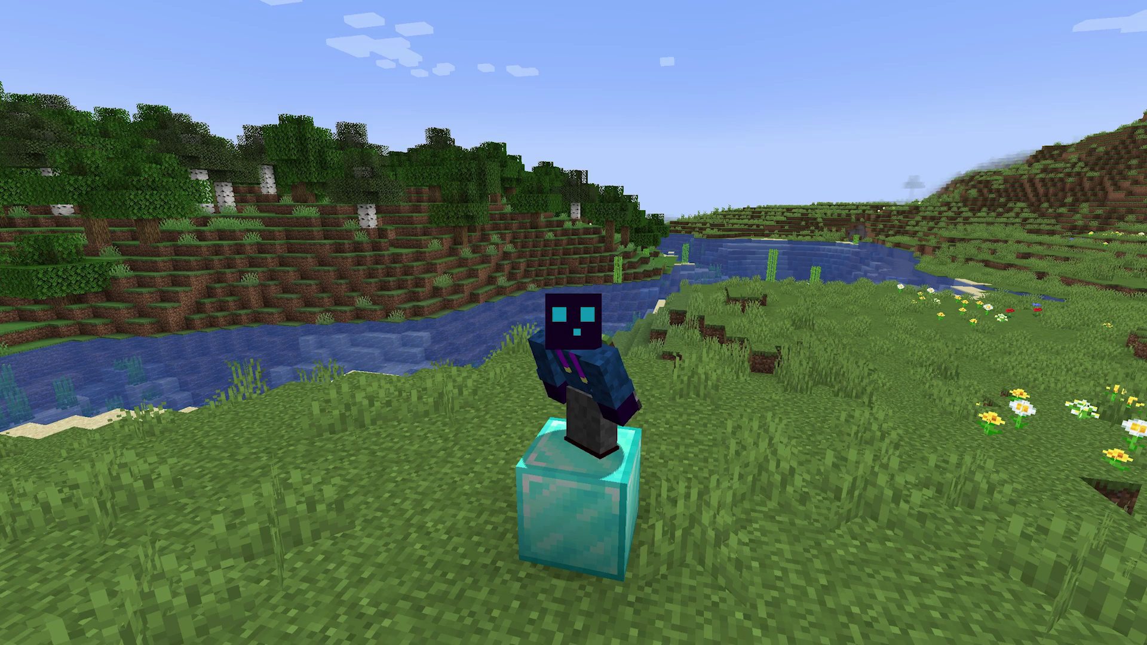
{"action": "key", "text": "F1"}
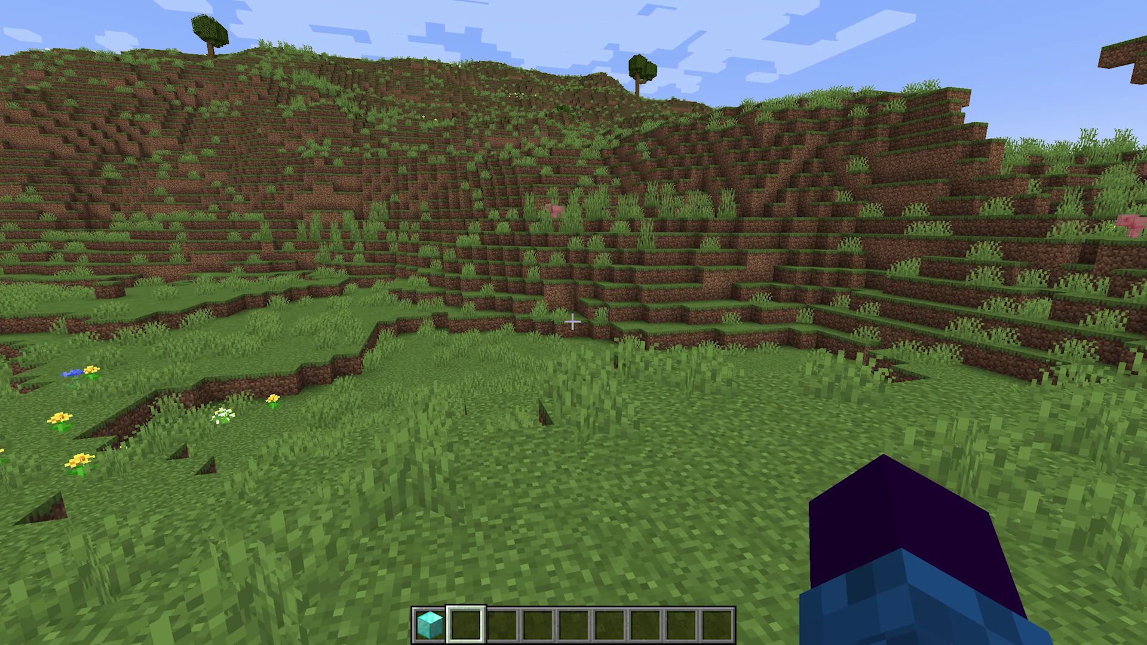
Step: Check the options for the captured screenshot in Essential's Screenshot Browser and open the image at full size
{"action": "key", "text": "p"}
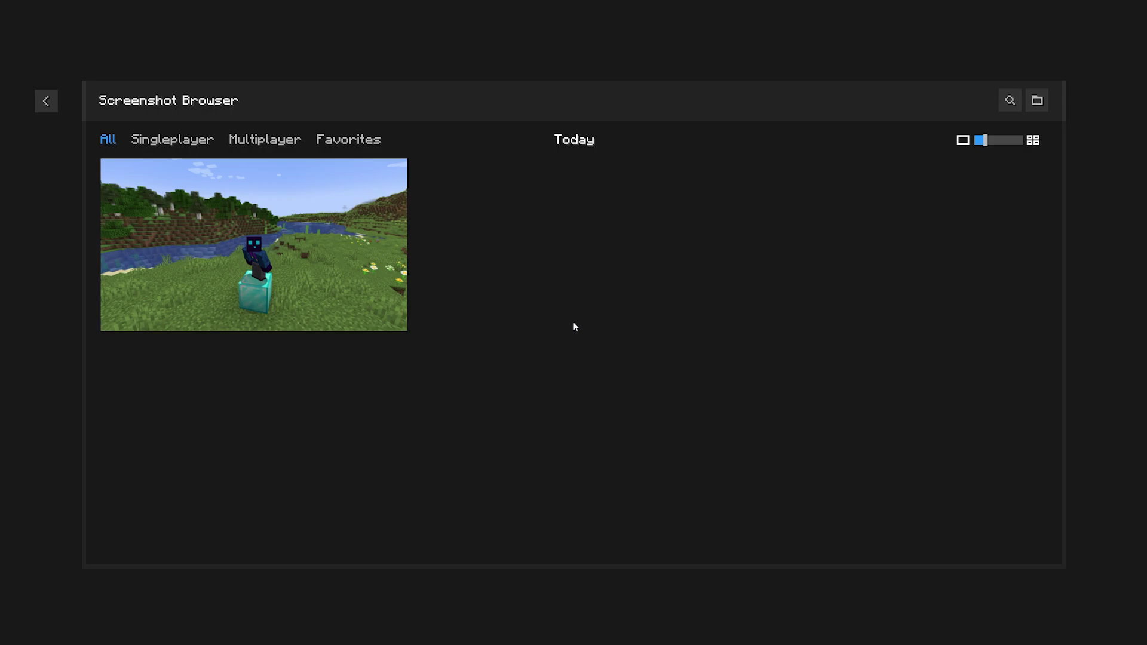
{"action": "mouse_move", "coordinate": [393, 174]}
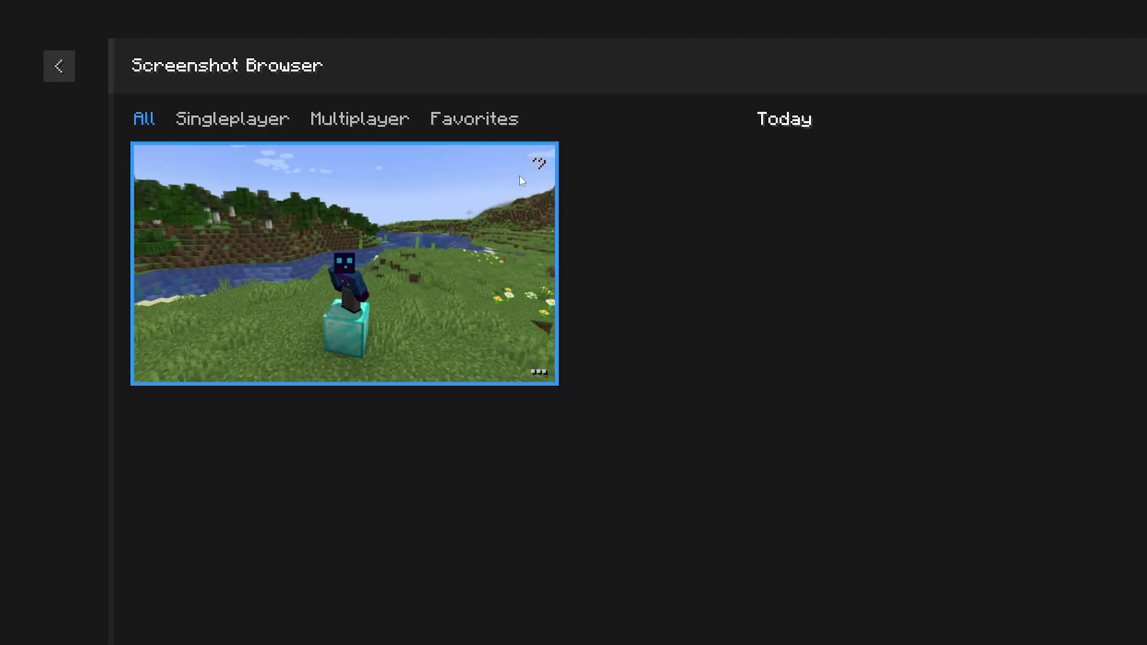
{"action": "left_click", "coordinate": [538, 371]}
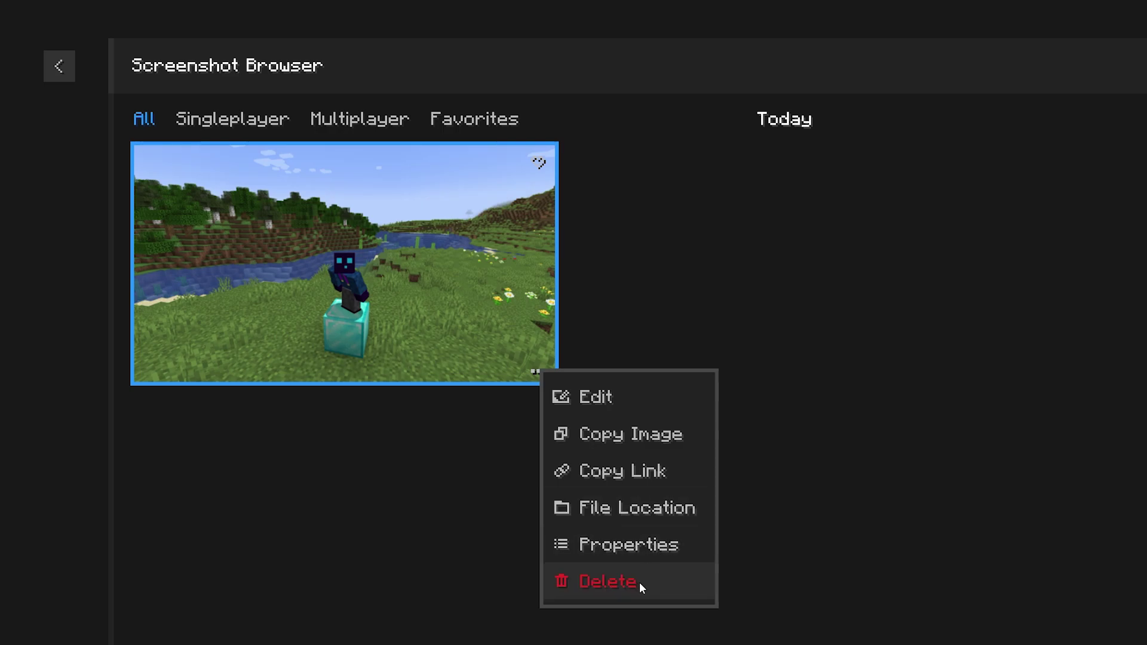
{"action": "left_click", "coordinate": [372, 319]}
{"action": "left_click", "coordinate": [370, 281]}
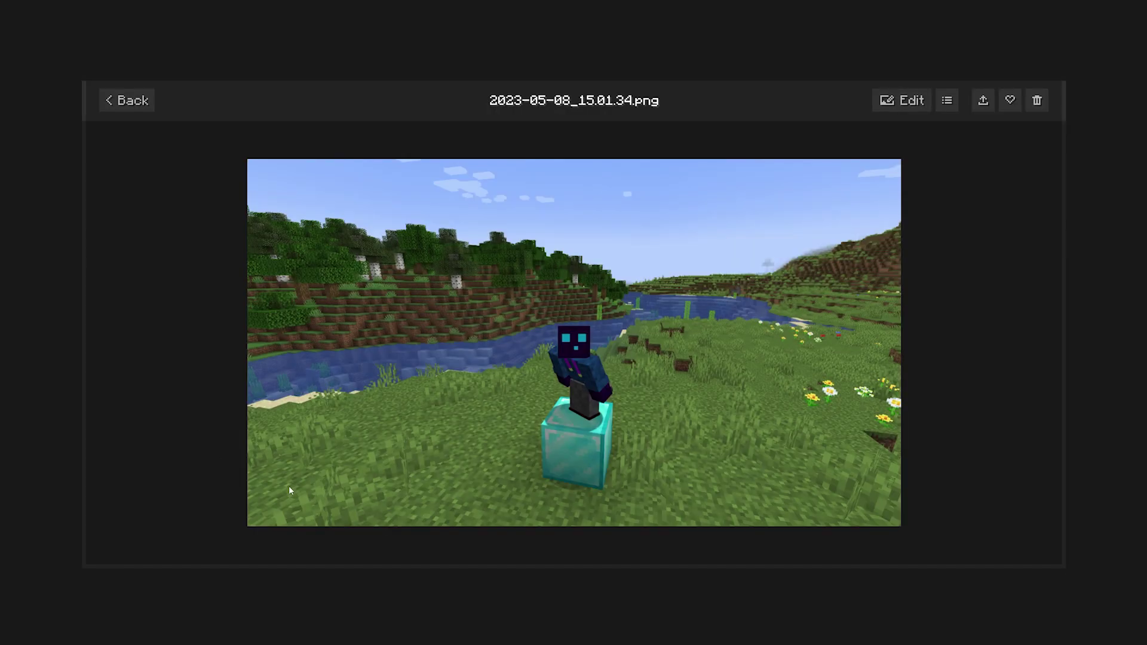
Step: Edit the screenshot and crop it around the character on the diamond block, leaving extra room on the river side
{"action": "left_click", "coordinate": [897, 101]}
{"action": "left_click_drag", "start_coordinate": [250, 524], "coordinate": [499, 498]}
{"action": "left_click_drag", "start_coordinate": [893, 143], "coordinate": [597, 315]}
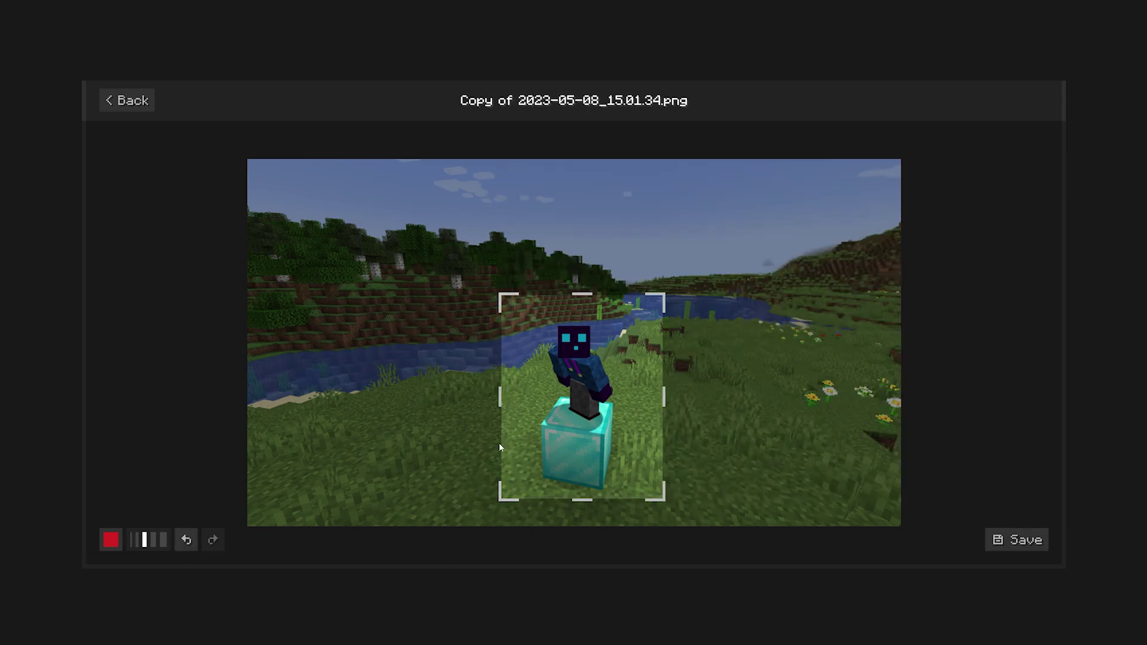
{"action": "left_click_drag", "start_coordinate": [496, 397], "coordinate": [380, 403]}
Step: Set the drawing colour to light green and choose a thicker brush width
{"action": "left_click", "coordinate": [111, 539]}
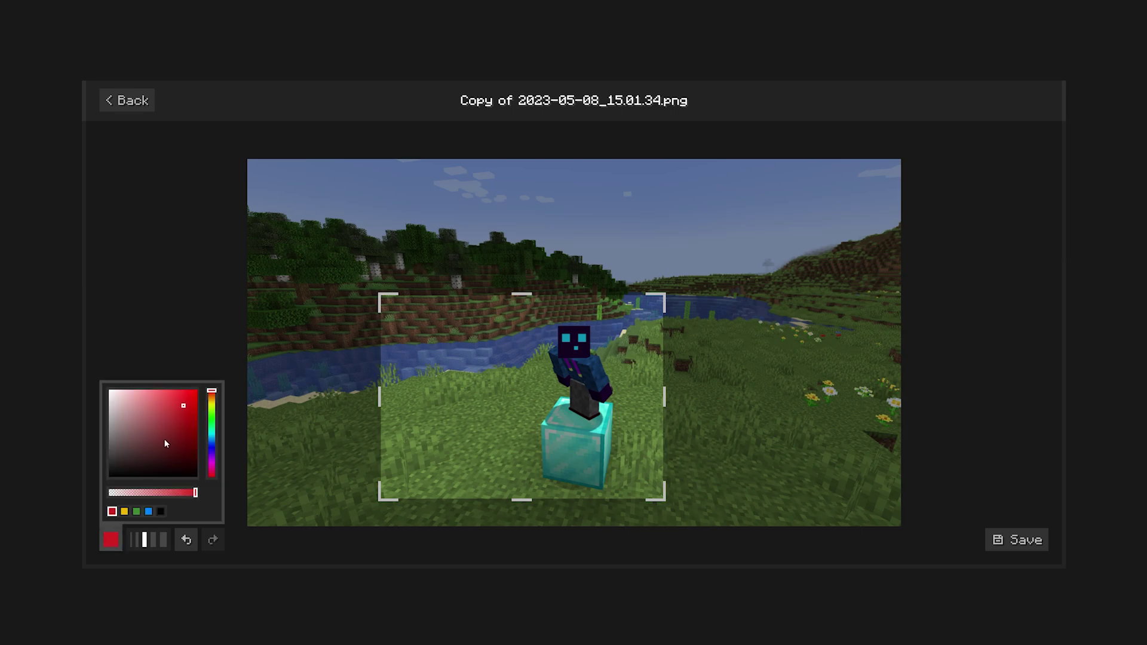
{"action": "left_click_drag", "start_coordinate": [214, 445], "coordinate": [212, 417]}
{"action": "left_click", "coordinate": [154, 390]}
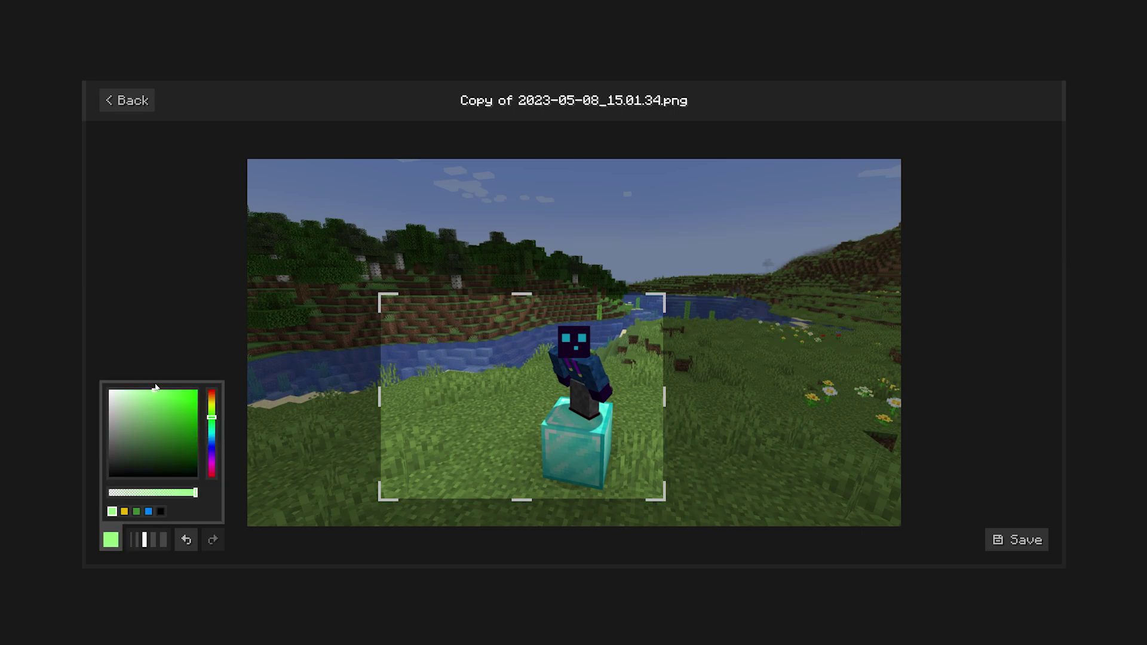
{"action": "left_click", "coordinate": [152, 540]}
Step: Draw a smiley face with hair strokes beside the character and save the edited screenshot
{"action": "mouse_move", "coordinate": [404, 396]}
{"action": "left_mouse_down"}
{"action": "mouse_move", "coordinate": [477, 431]}
{"action": "mouse_move", "coordinate": [499, 391]}
{"action": "mouse_move", "coordinate": [443, 355]}
{"action": "left_mouse_up"}
{"action": "left_click_drag", "start_coordinate": [468, 362], "coordinate": [471, 375]}
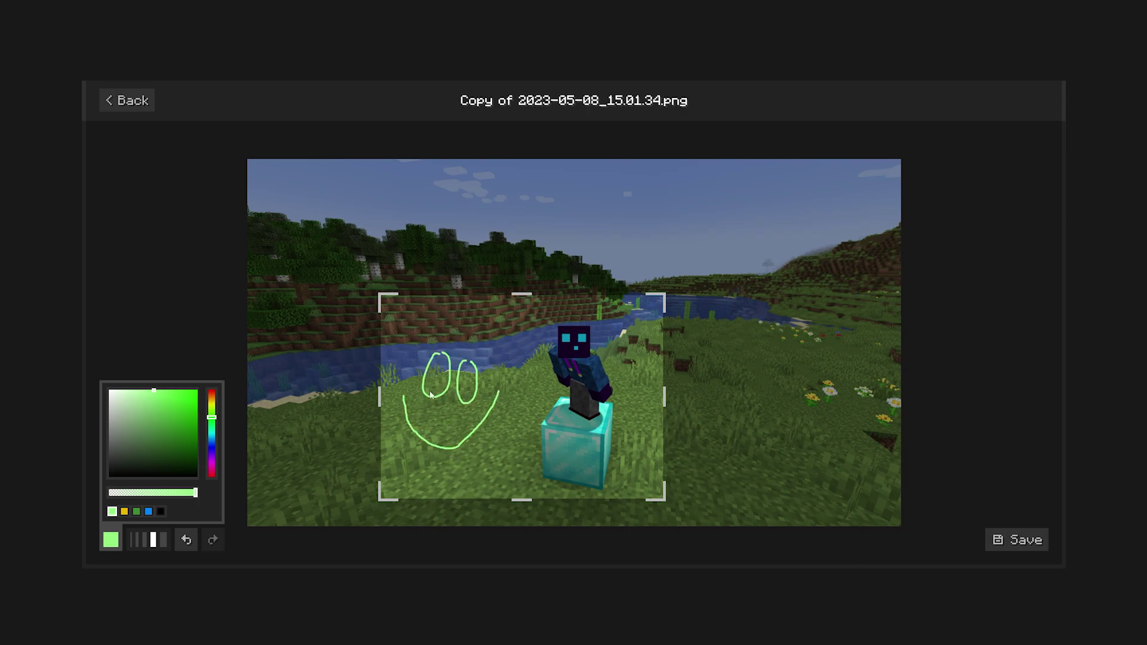
{"action": "left_click_drag", "start_coordinate": [424, 343], "coordinate": [388, 292]}
{"action": "left_click_drag", "start_coordinate": [431, 332], "coordinate": [435, 325]}
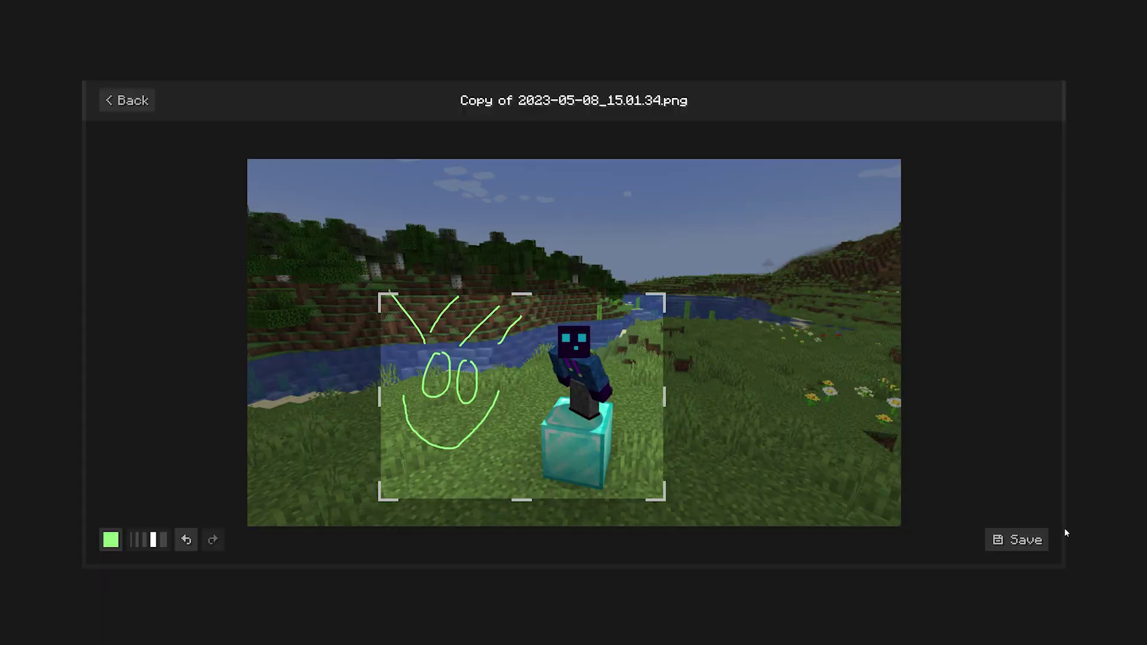
{"action": "left_click", "coordinate": [1028, 540]}
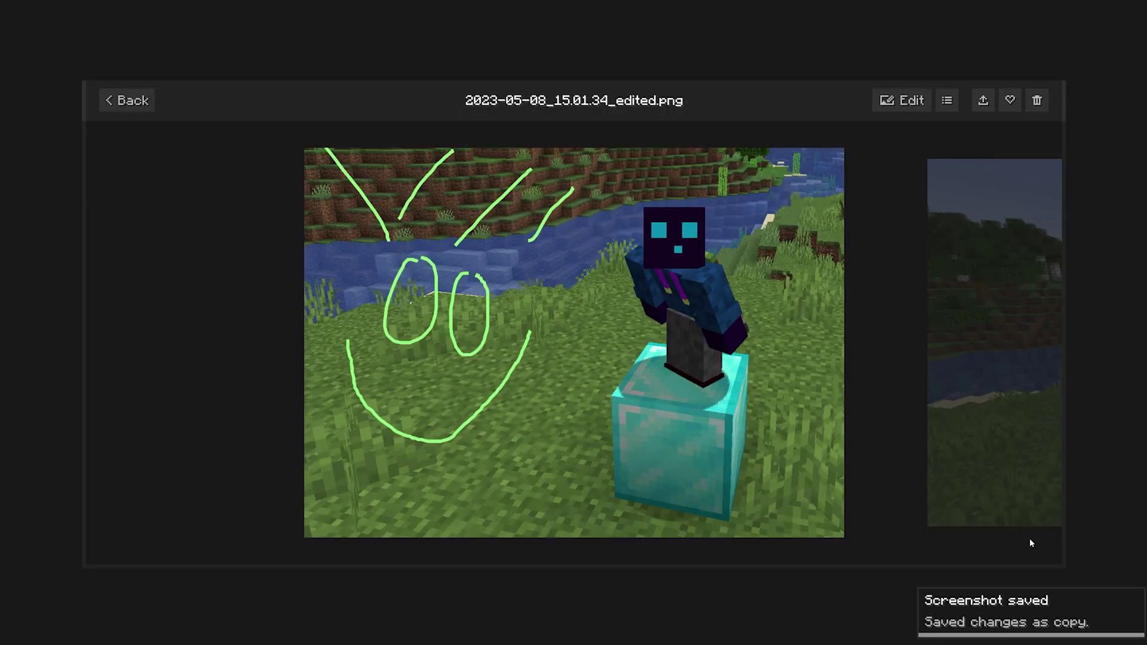
Step: Delete the original screenshot 2023-05-08_15.01.34.png, mark the edited copy as a favorite and return to the world
{"action": "key", "text": "Escape"}
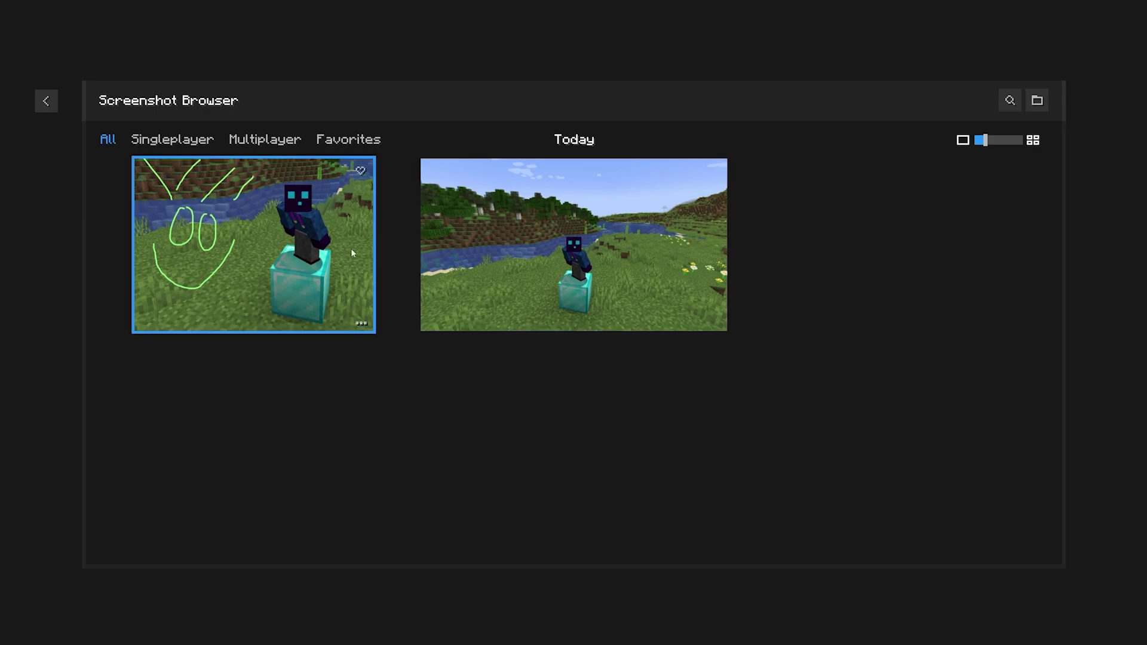
{"action": "left_click", "coordinate": [713, 323]}
{"action": "left_click", "coordinate": [765, 478]}
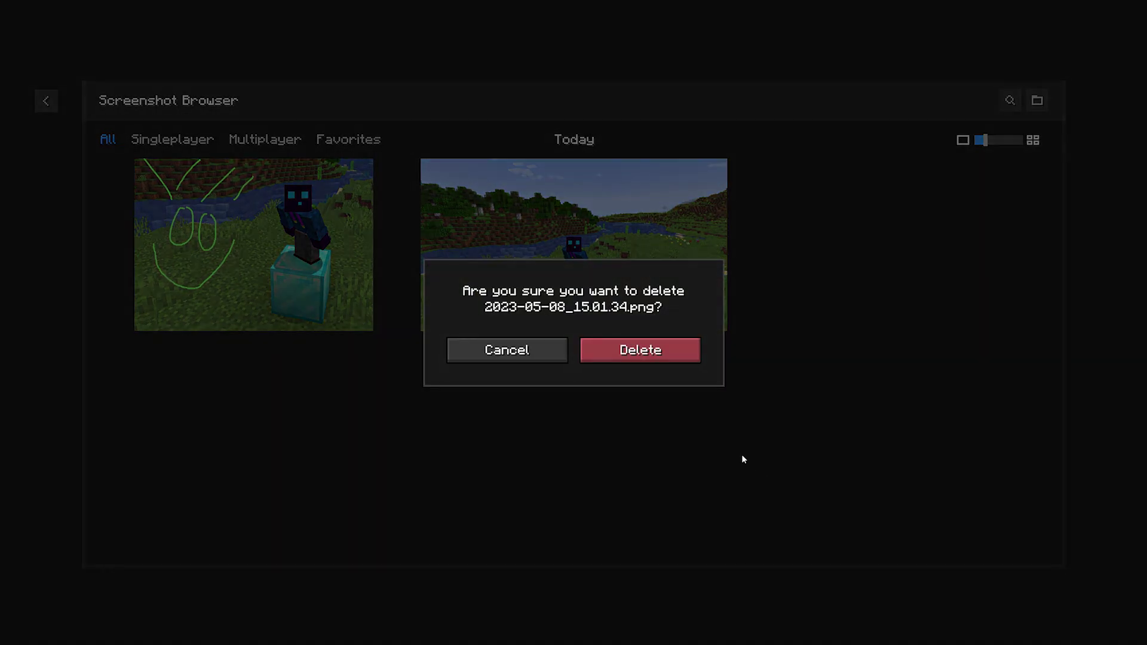
{"action": "left_click", "coordinate": [655, 355]}
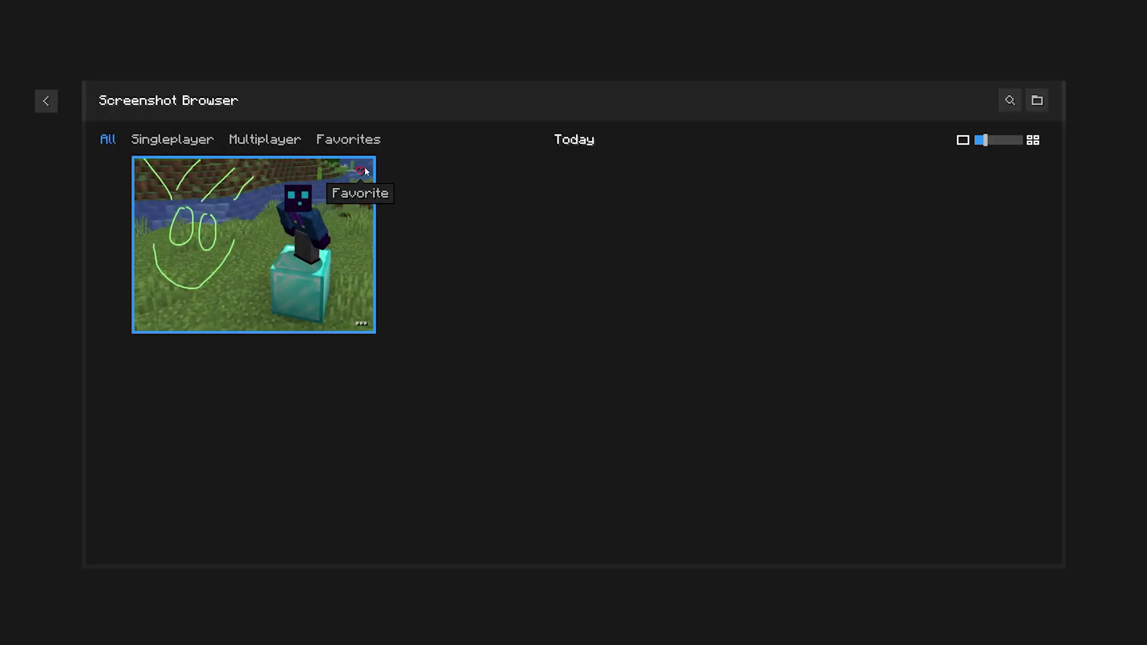
{"action": "left_click", "coordinate": [360, 170]}
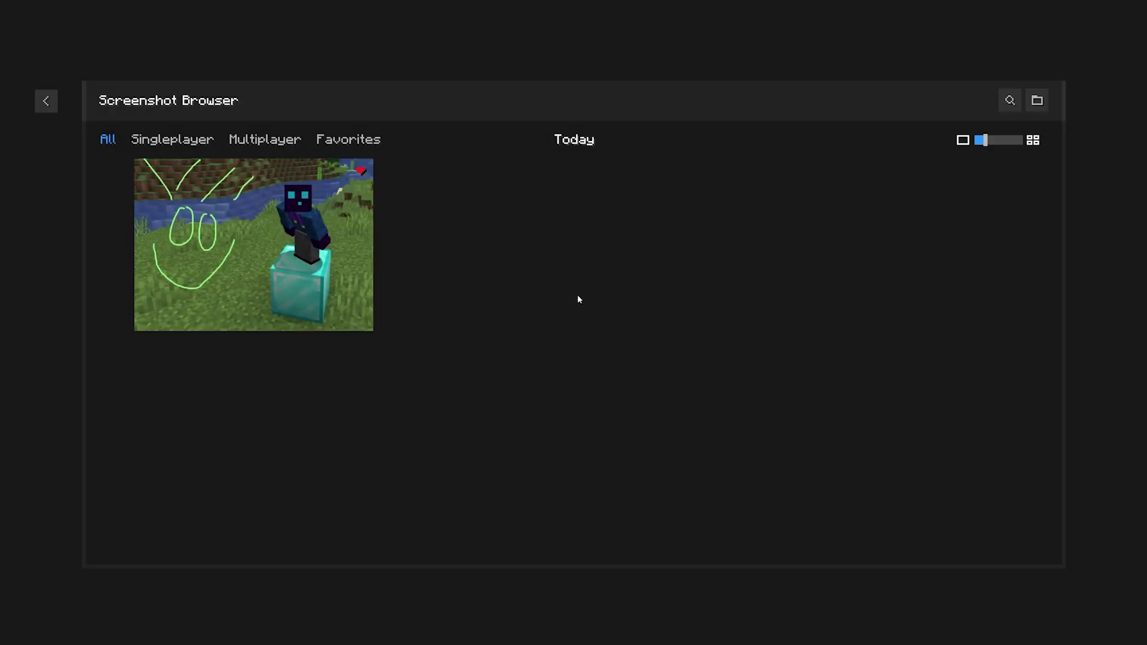
{"action": "key", "text": "Escape"}
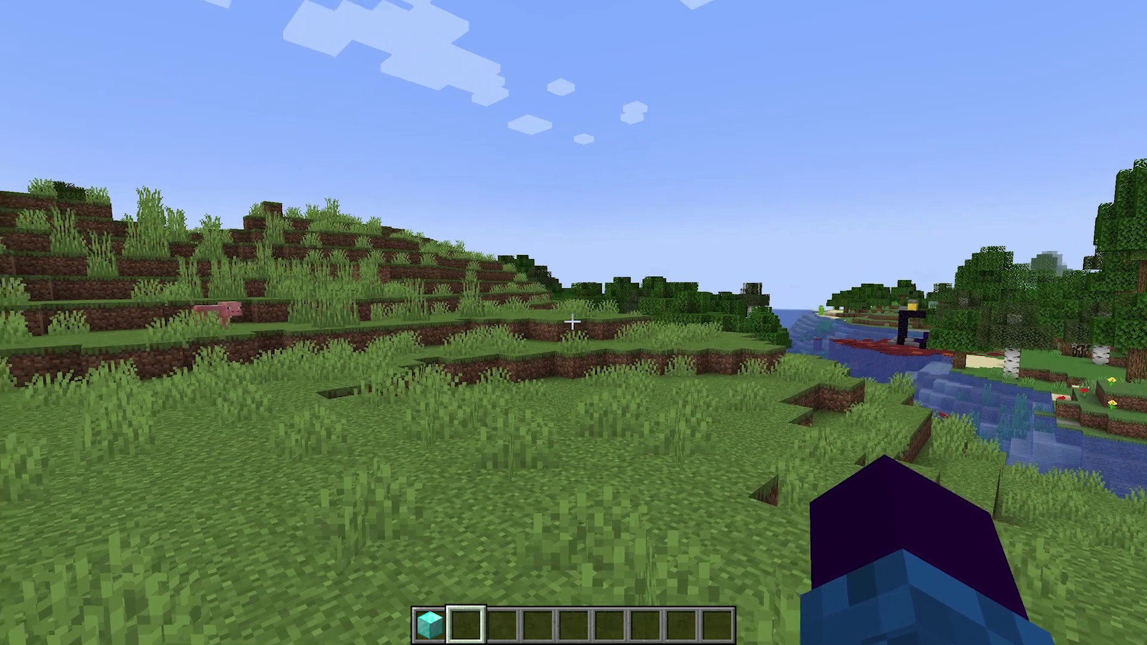
Step: Set the Essential Menu Layout to Sidebar in the Essential settings and return to the pause menu
{"action": "key", "text": "Escape"}
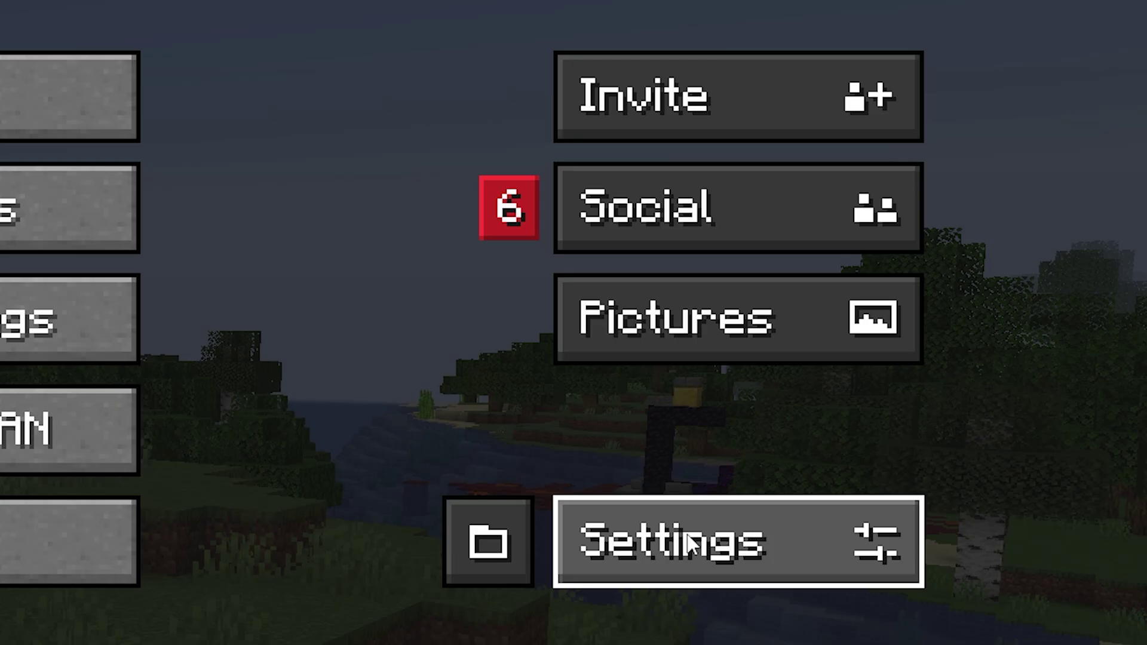
{"action": "left_click", "coordinate": [689, 545]}
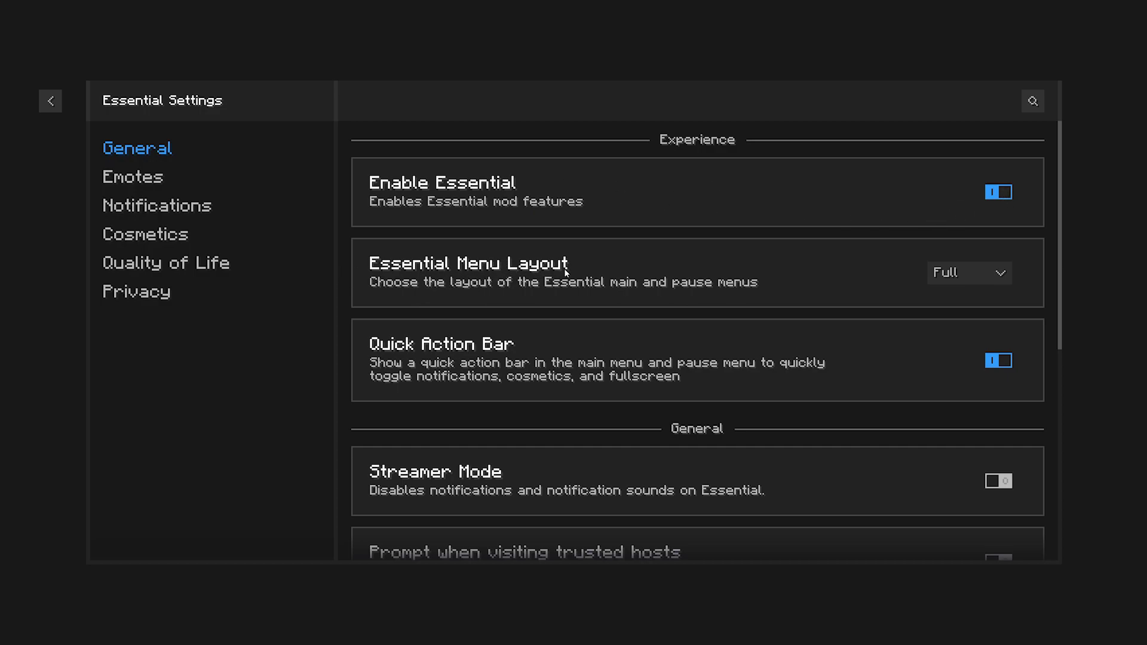
{"action": "left_click", "coordinate": [950, 268]}
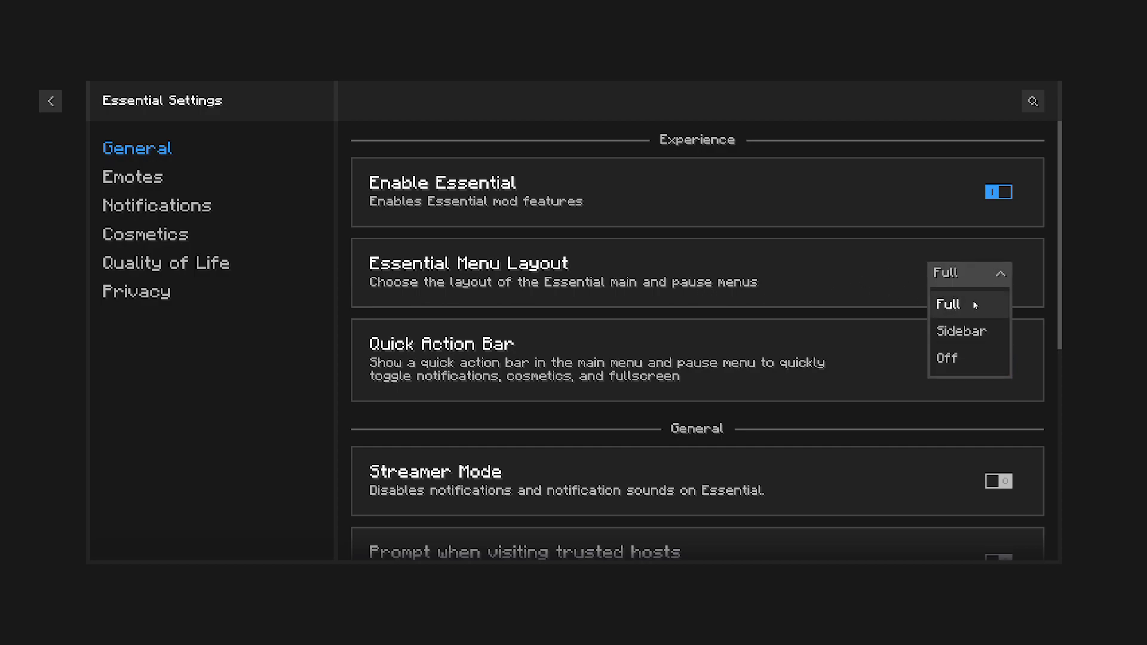
{"action": "left_click", "coordinate": [946, 332]}
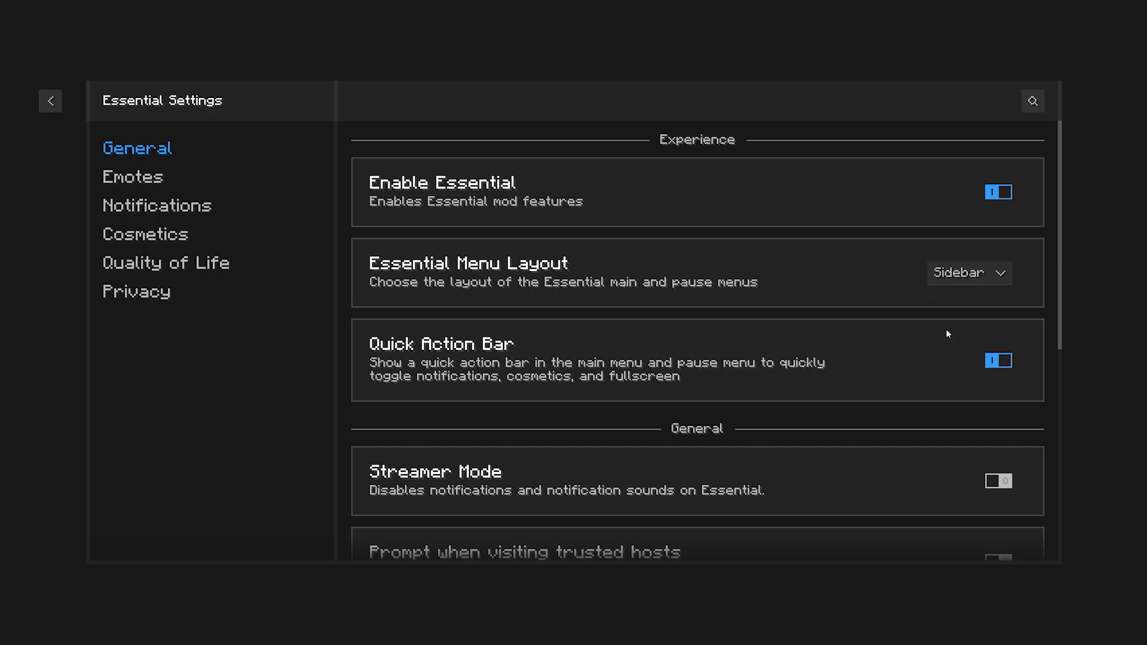
{"action": "left_click", "coordinate": [52, 101]}
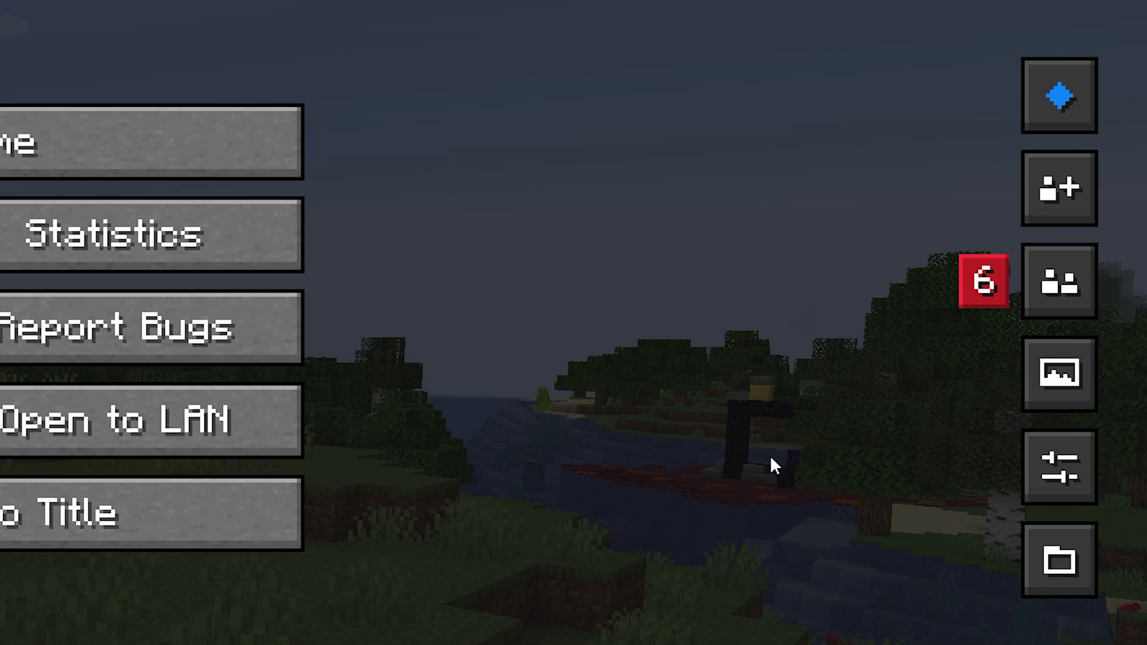
Step: Reopen the Essential settings and review the General options from Quick Action Bar to Online Status
{"action": "left_click", "coordinate": [1055, 441]}
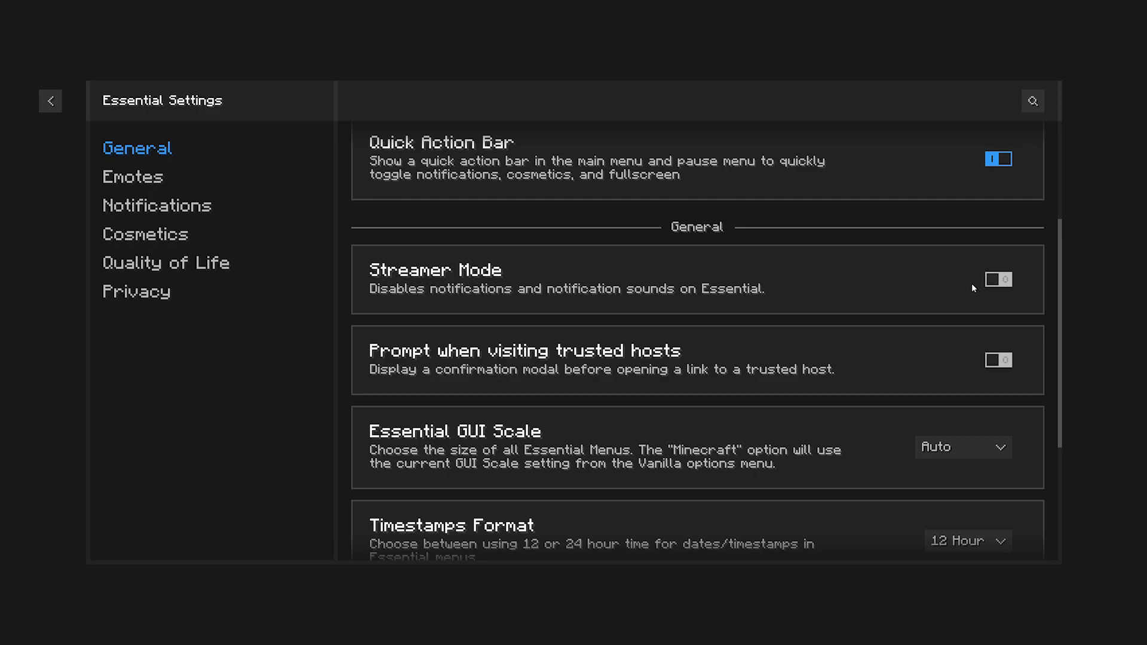
{"action": "scroll", "coordinate": [606, 404], "scroll_direction": "down", "scroll_amount": 3}
{"action": "scroll", "coordinate": [667, 260], "scroll_direction": "down", "scroll_amount": 1}
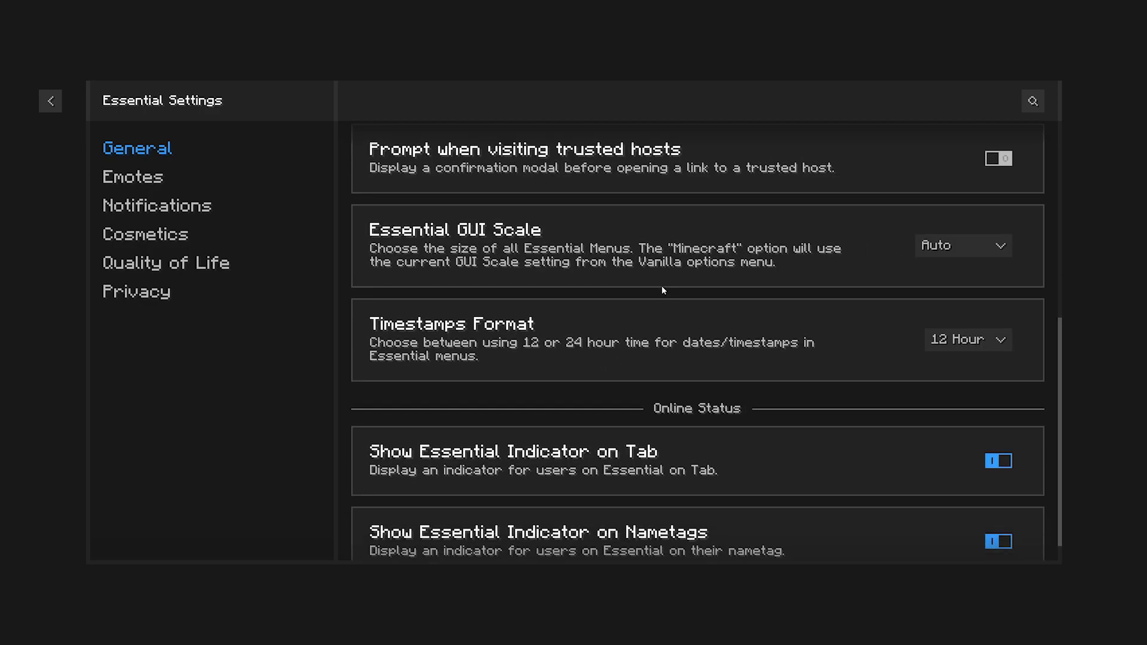
Step: Review the Emotes, Notifications and Cosmetics settings, trying the Disable cosmetics option
{"action": "left_click", "coordinate": [132, 177]}
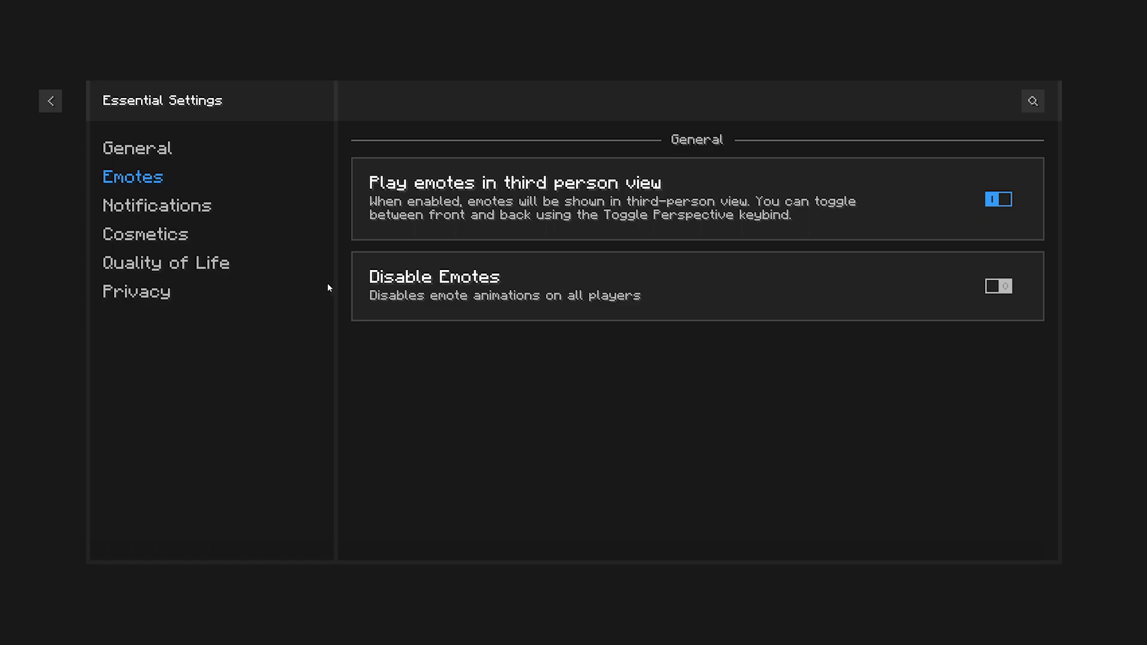
{"action": "left_click", "coordinate": [161, 206]}
{"action": "left_click", "coordinate": [166, 237]}
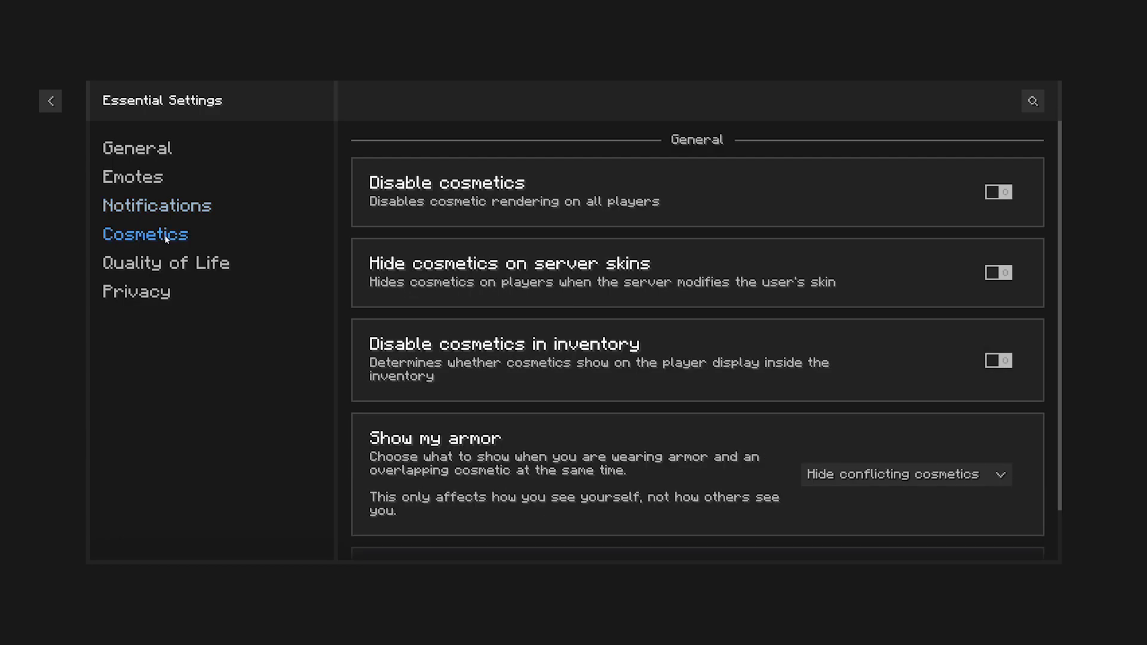
{"action": "left_click", "coordinate": [1004, 197]}
{"action": "scroll", "coordinate": [454, 245], "scroll_direction": "down", "scroll_amount": 10}
{"action": "scroll", "coordinate": [465, 226], "scroll_direction": "up", "scroll_amount": 3}
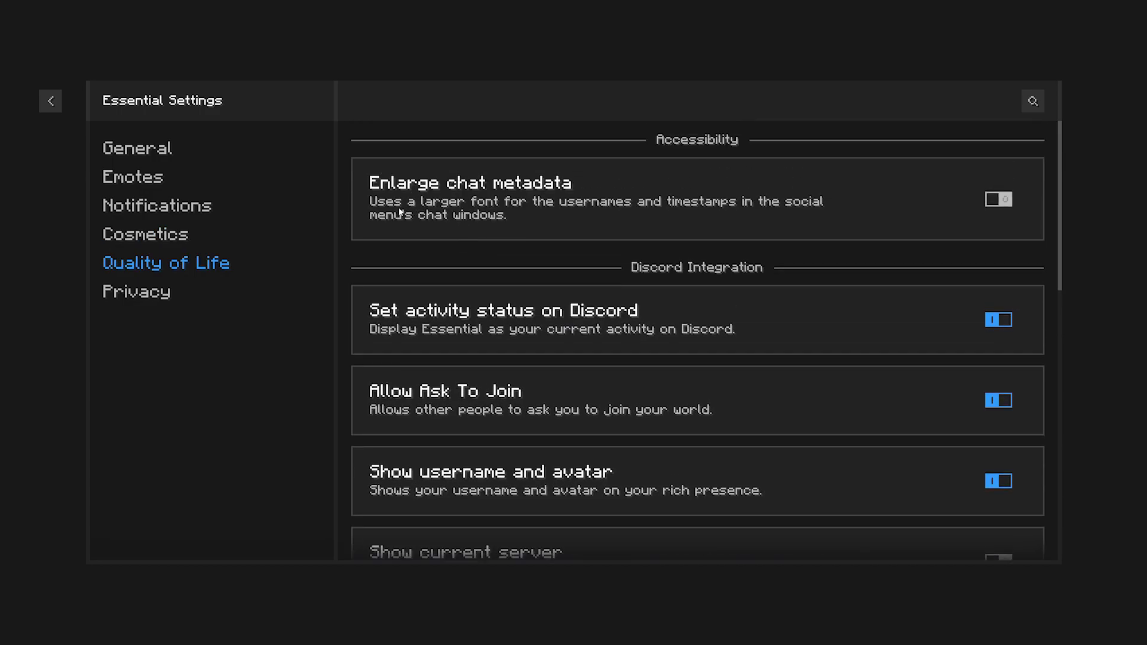
Step: Review the Quality of Life settings, including Discord Integration, and return to the pause menu
{"action": "scroll", "coordinate": [406, 227], "scroll_direction": "down", "scroll_amount": 2}
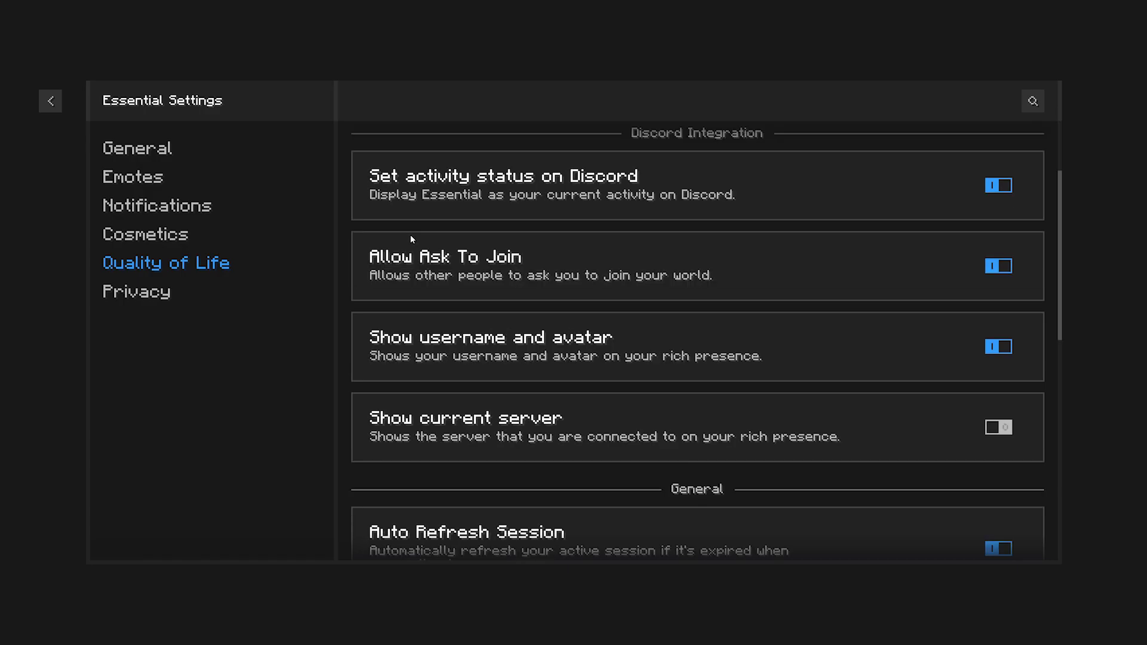
{"action": "scroll", "coordinate": [409, 235], "scroll_direction": "up", "scroll_amount": 2}
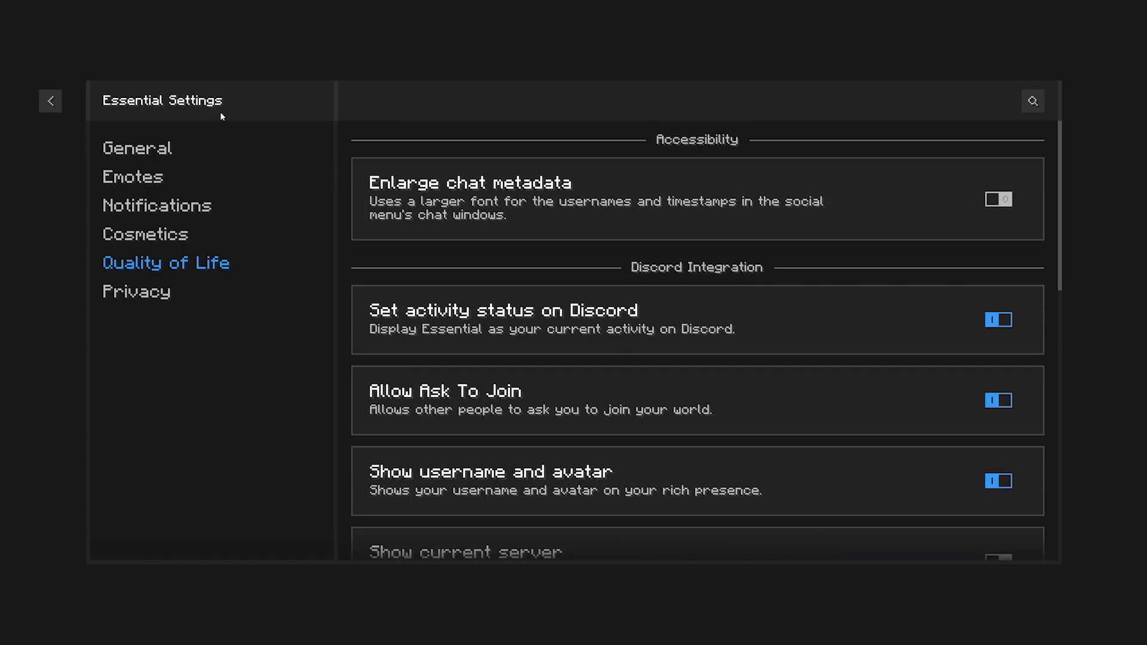
{"action": "left_click", "coordinate": [49, 99]}
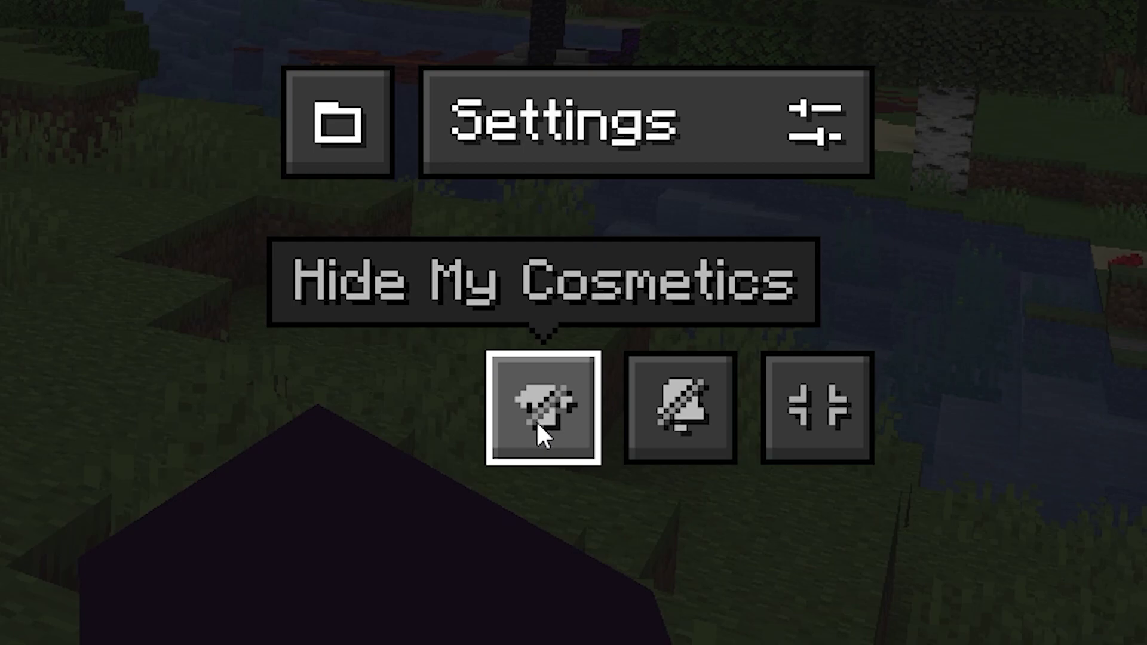